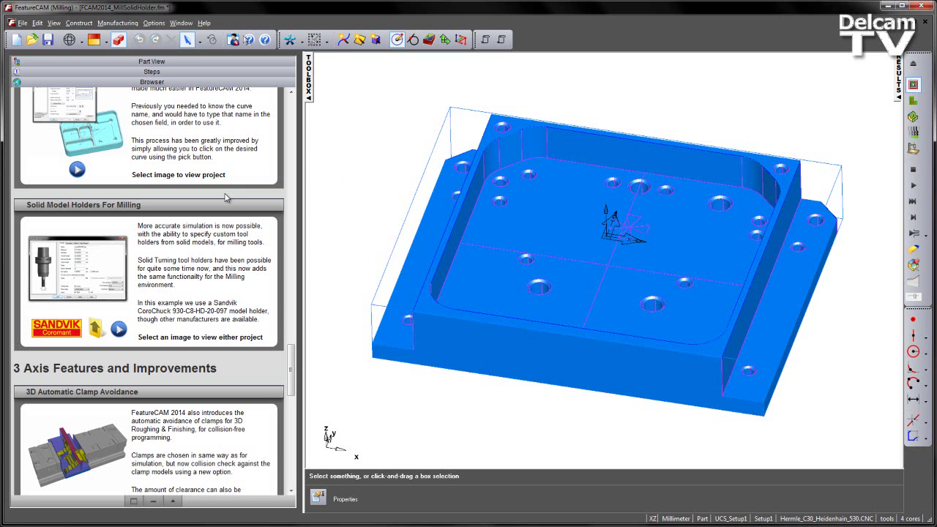
- Inspect the existing coro chuck 930-c8-hd-20-097 holder solid by showing its layer over the part, and hide the layer again
click(166, 62)
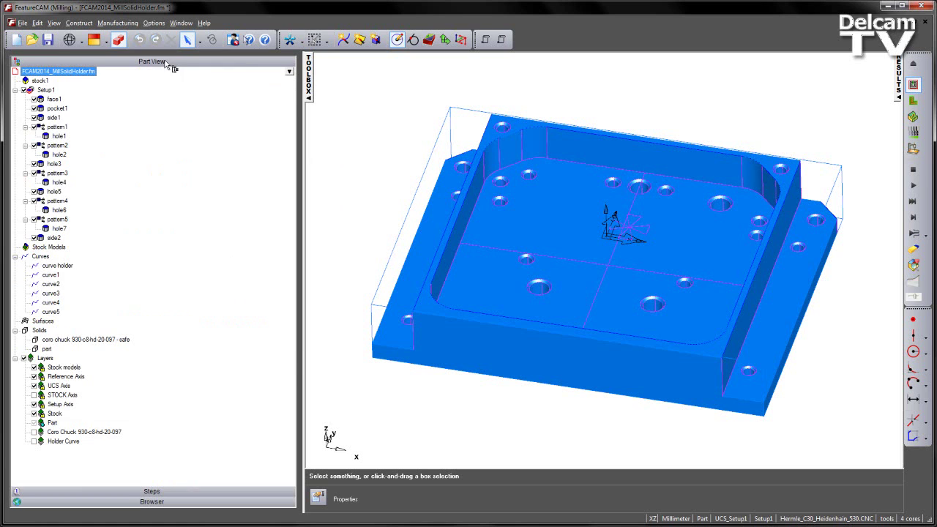
click(63, 341)
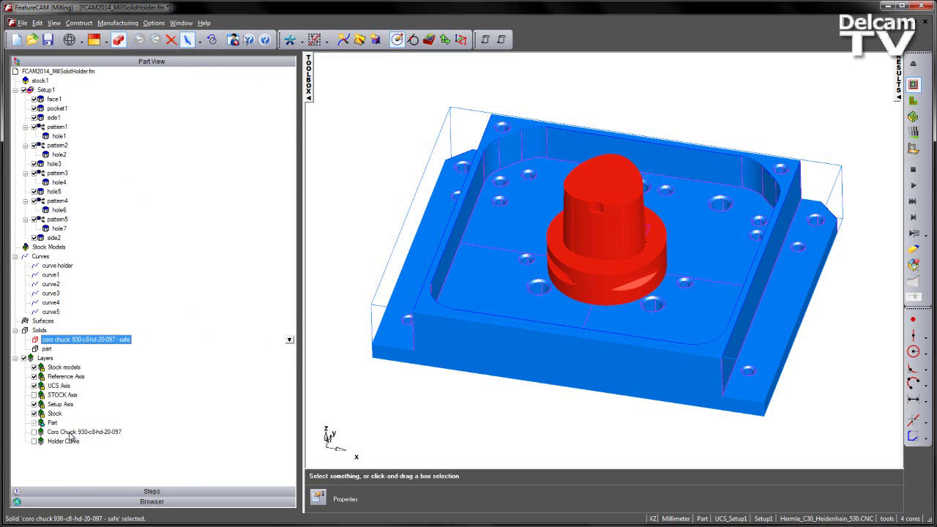
click(34, 432)
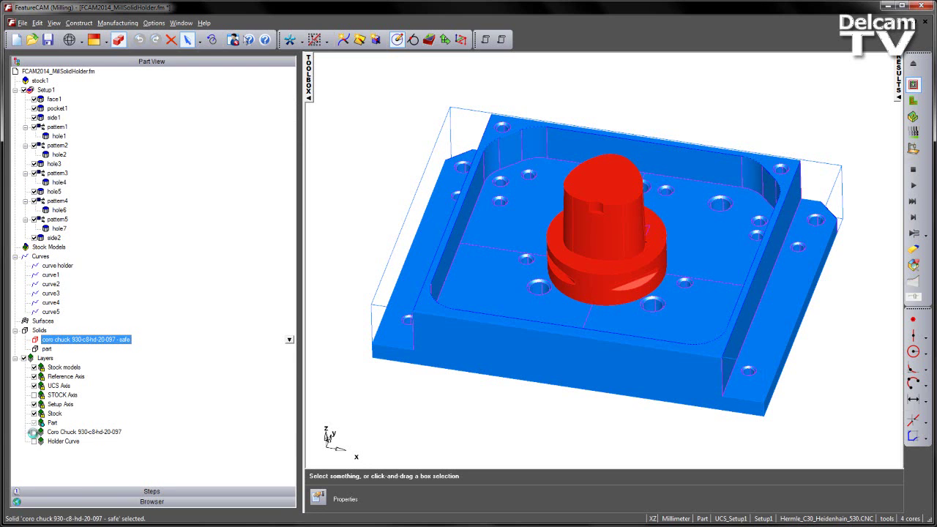
click(373, 415)
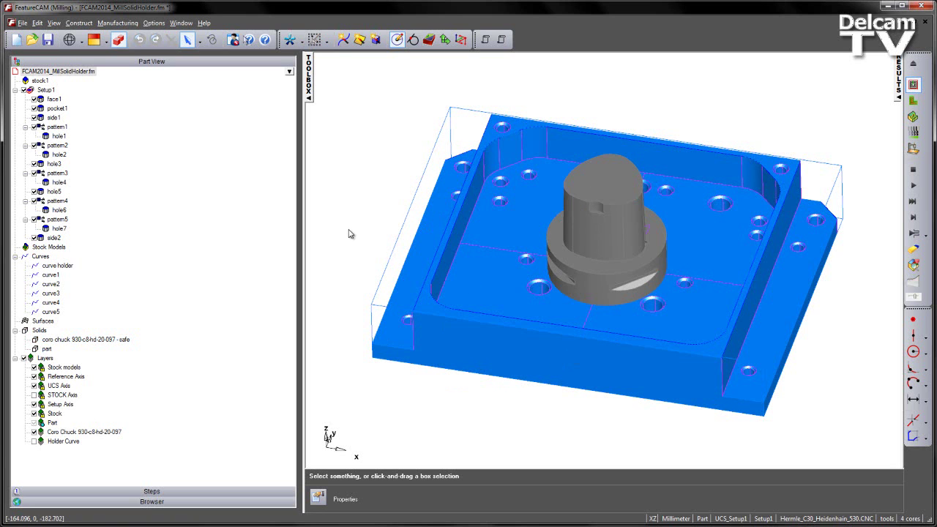
click(34, 433)
- Check the supplied CoroChuck_930-C8-HD-20-097.x_t file in the FCAM2014_General project folder and close the folder
click(201, 503)
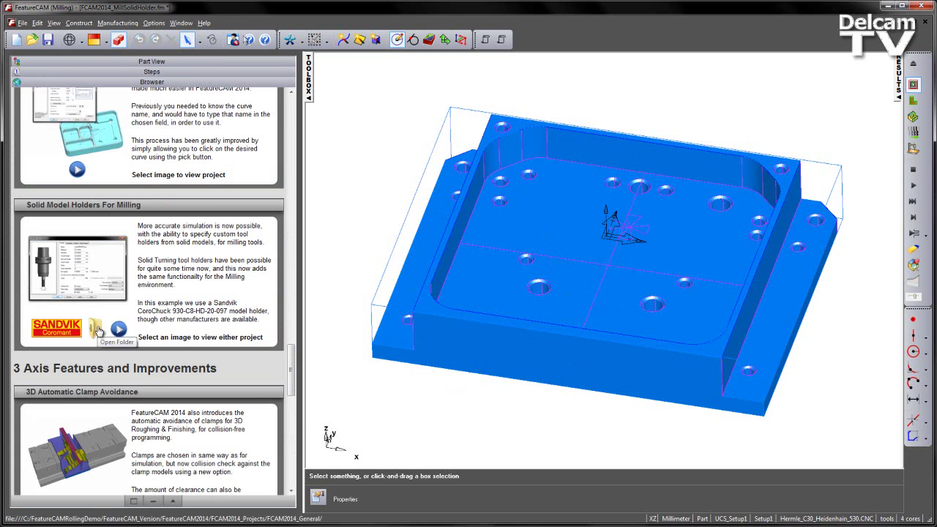
click(97, 331)
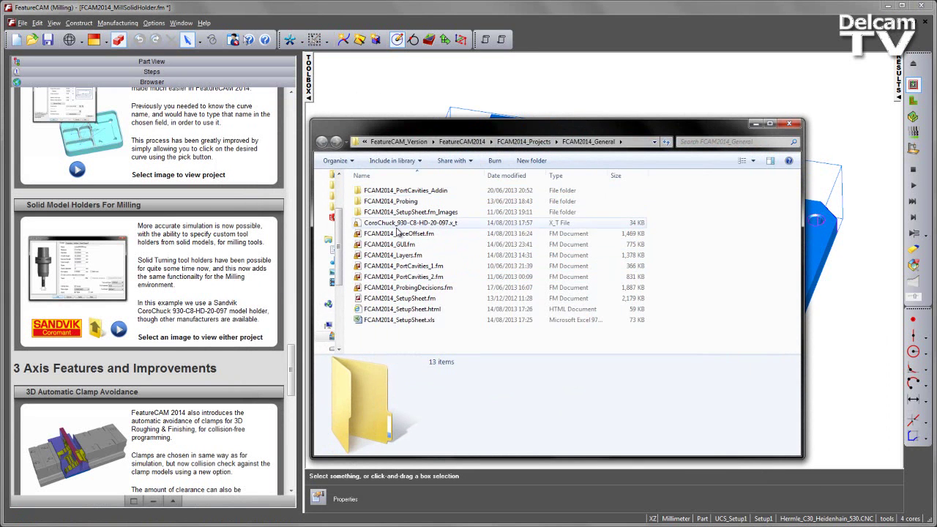
click(403, 224)
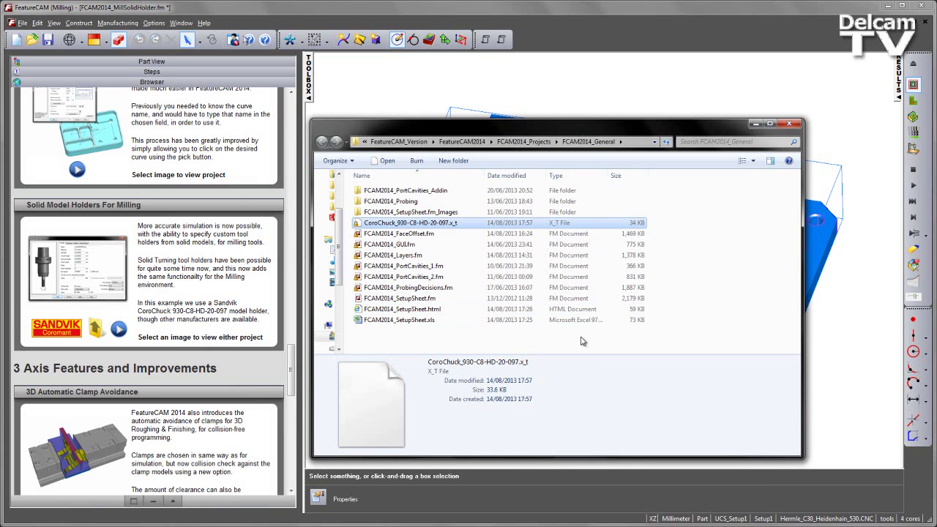
click(789, 123)
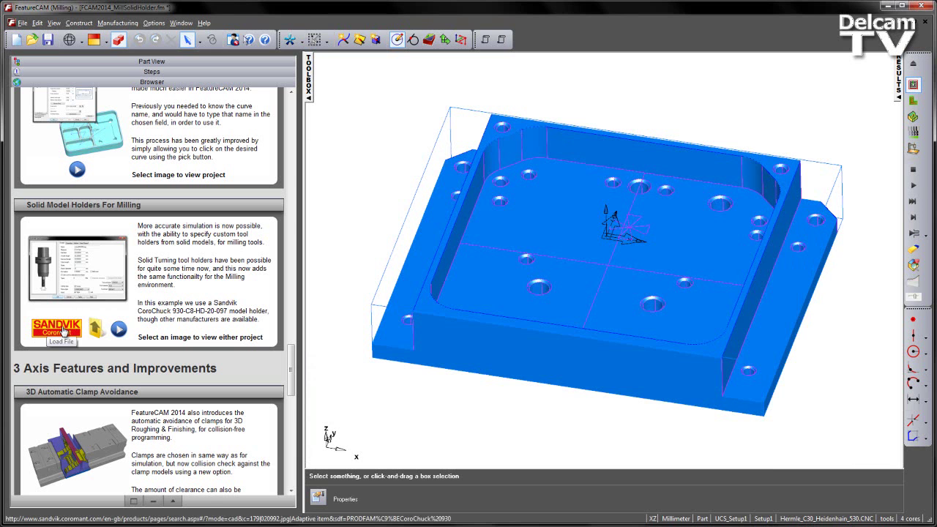
- Switch to the Sandvik Coromant product search in the web browser and open the CoroChuck 930 item 930-C8-HD-20-097
click(64, 332)
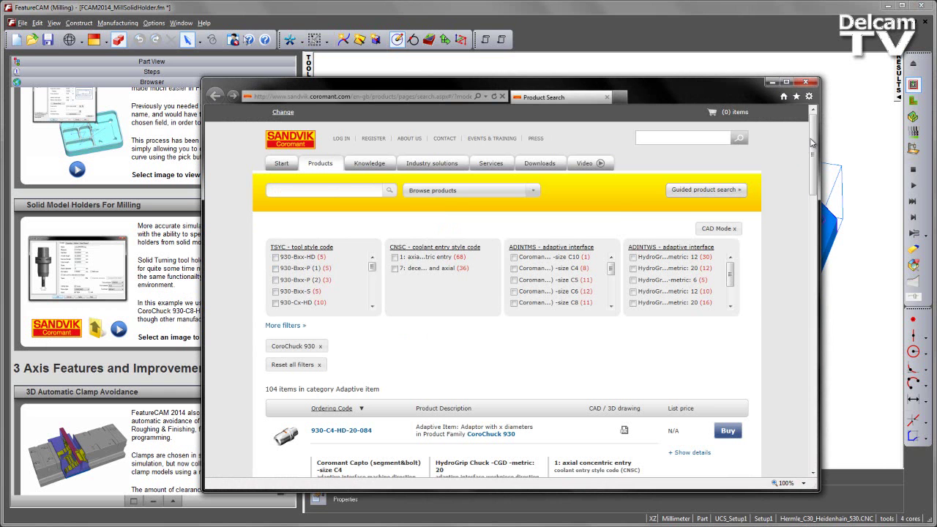
drag(813, 144, 812, 170)
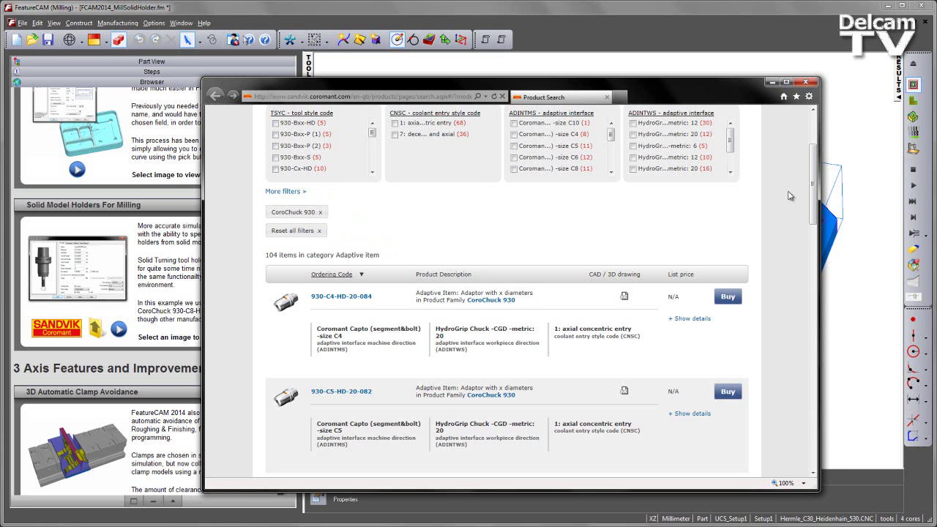
drag(815, 176, 782, 336)
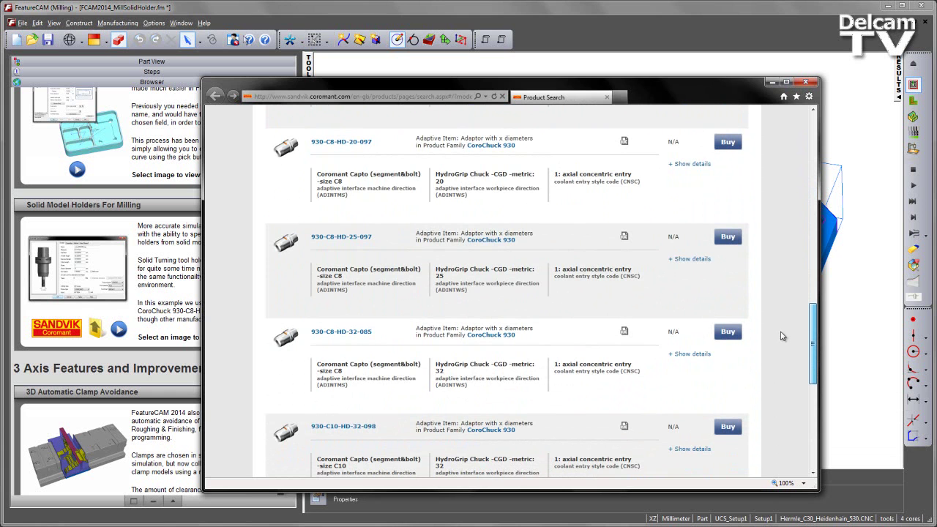
scroll(732, 322, up, 3)
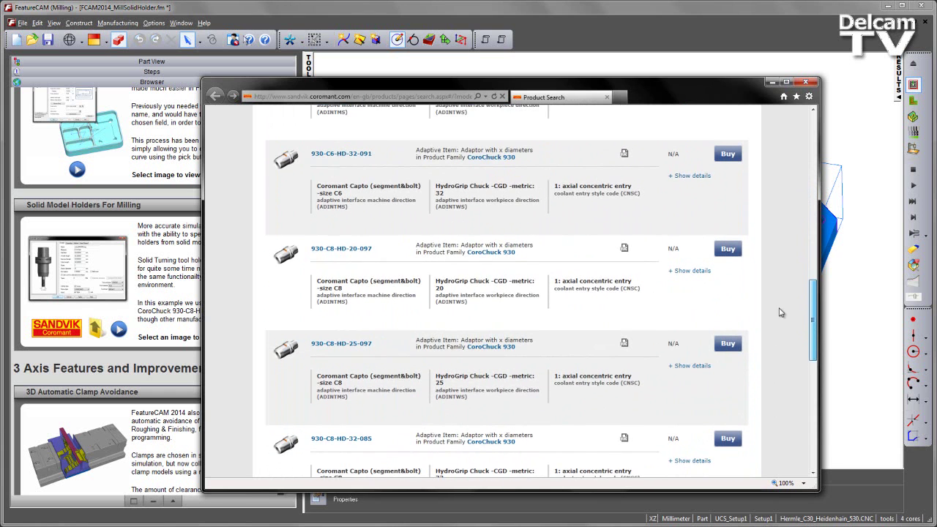
click(363, 253)
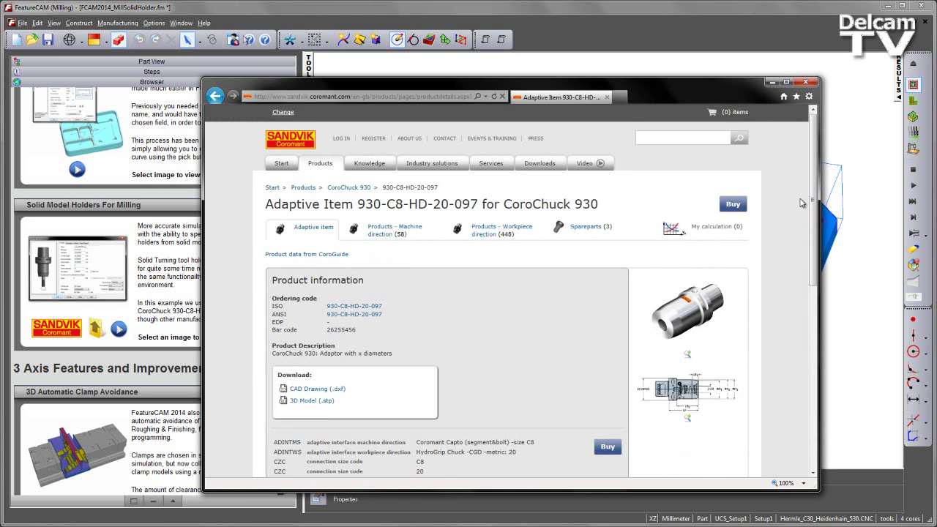
scroll(812, 198, down, 2)
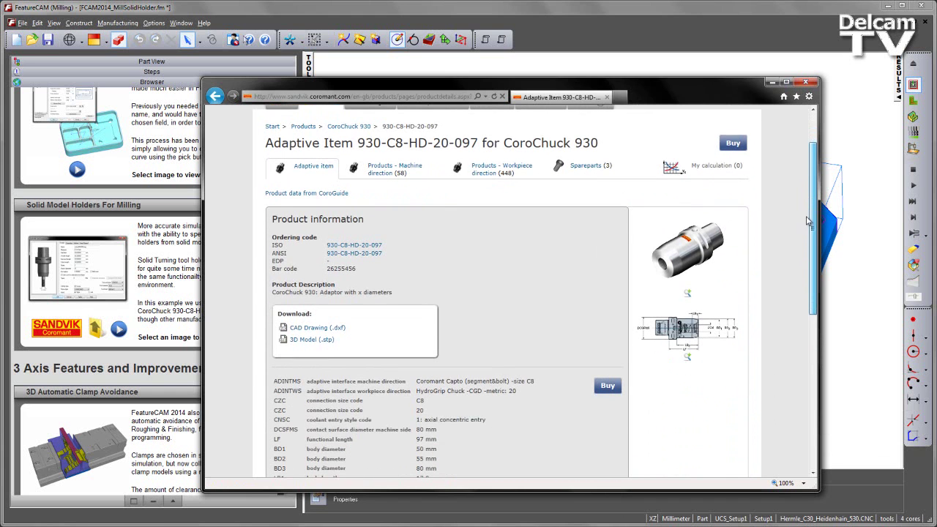
- Download the holder's 3D model (.stp), accepting the disclaimer, and save it to C:\Holders, replacing the existing file
click(306, 341)
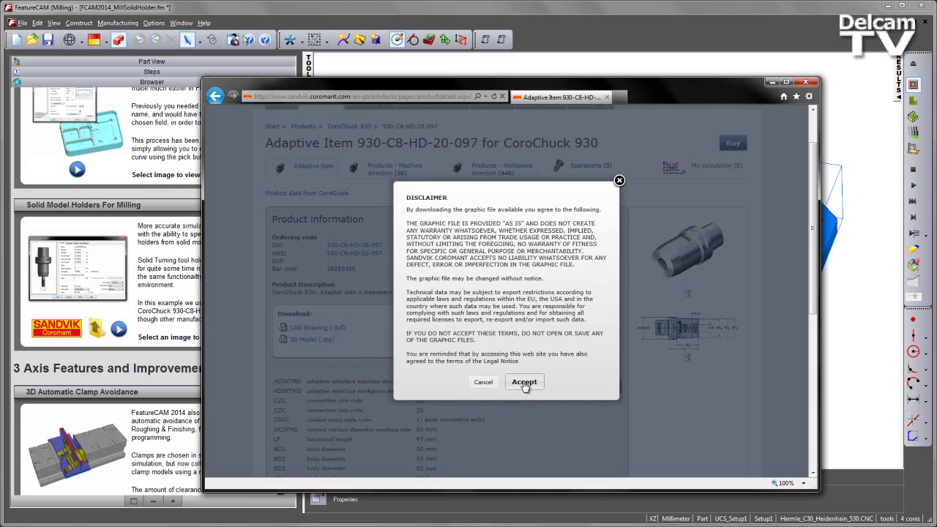
click(524, 384)
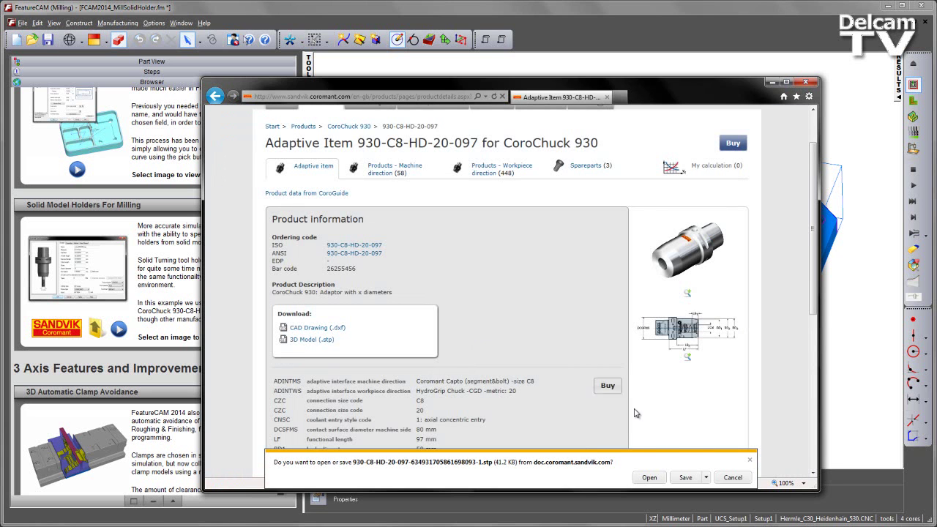
click(705, 478)
click(696, 502)
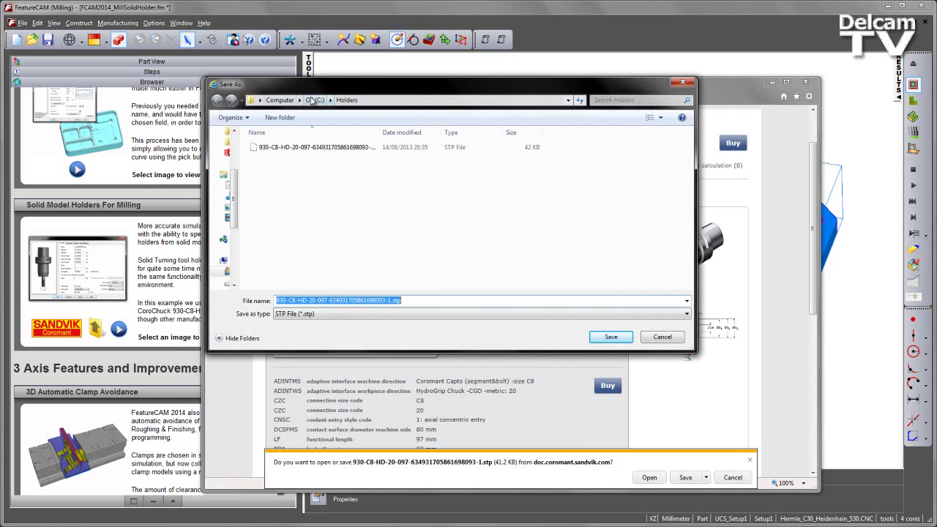
click(611, 338)
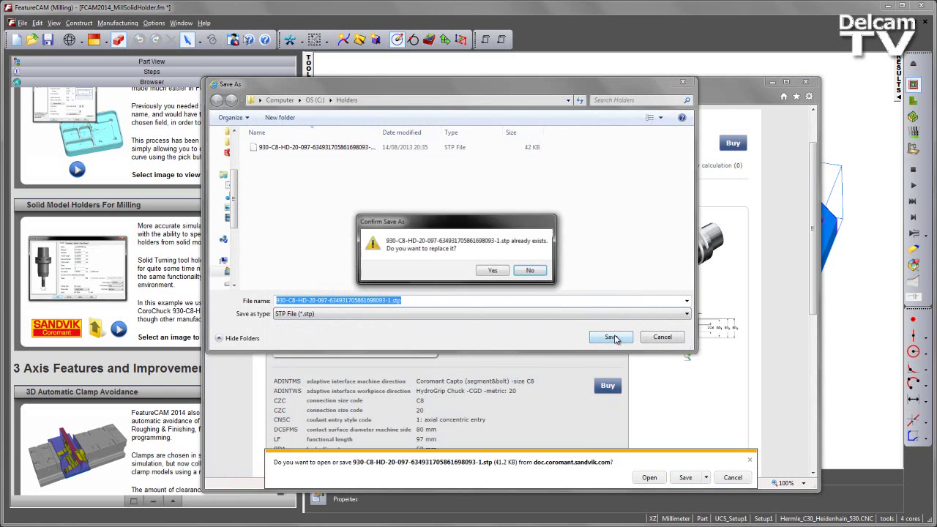
click(490, 274)
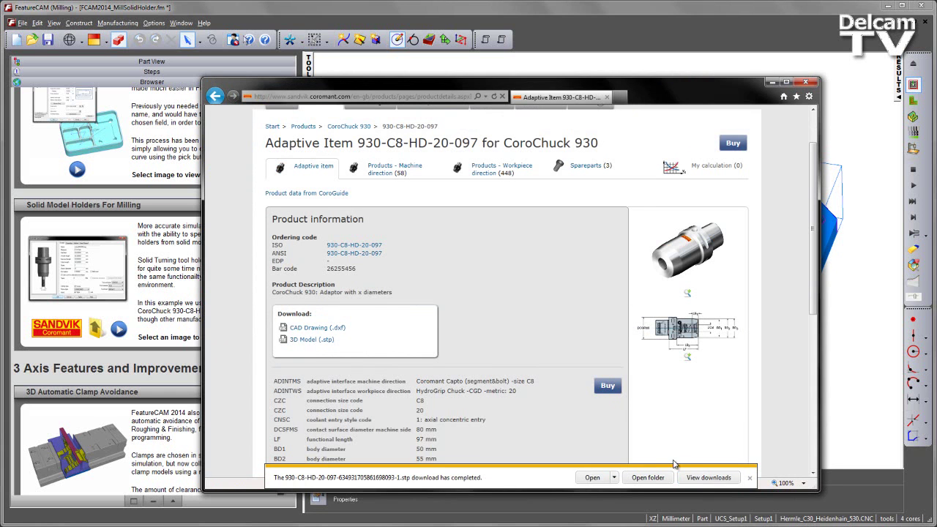
- Import the downloaded STP holder model from C:\Holders into FCAM2014_MillSolidHolder.fm in FeatureCAM, without running the setup wizard
click(647, 478)
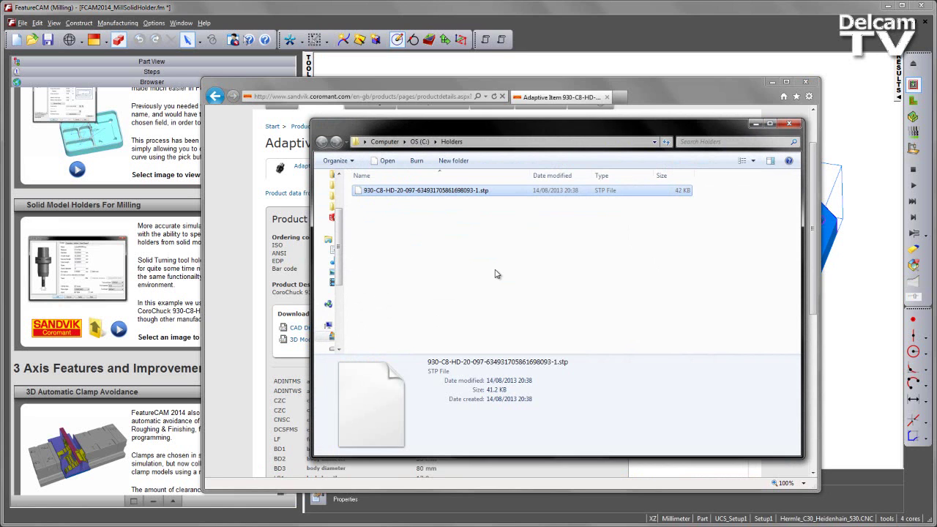
drag(452, 192, 860, 125)
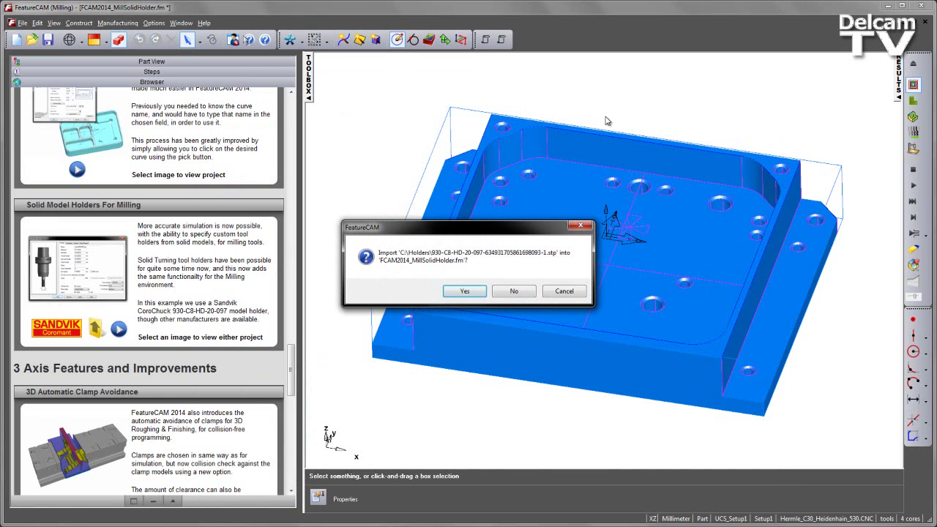
click(464, 291)
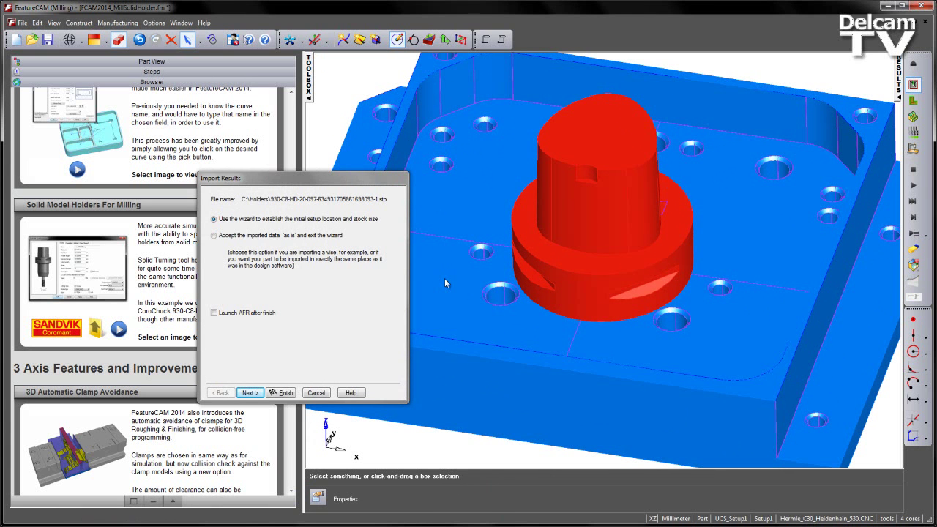
click(321, 392)
- Create a new layer named CoroChuck930
click(223, 64)
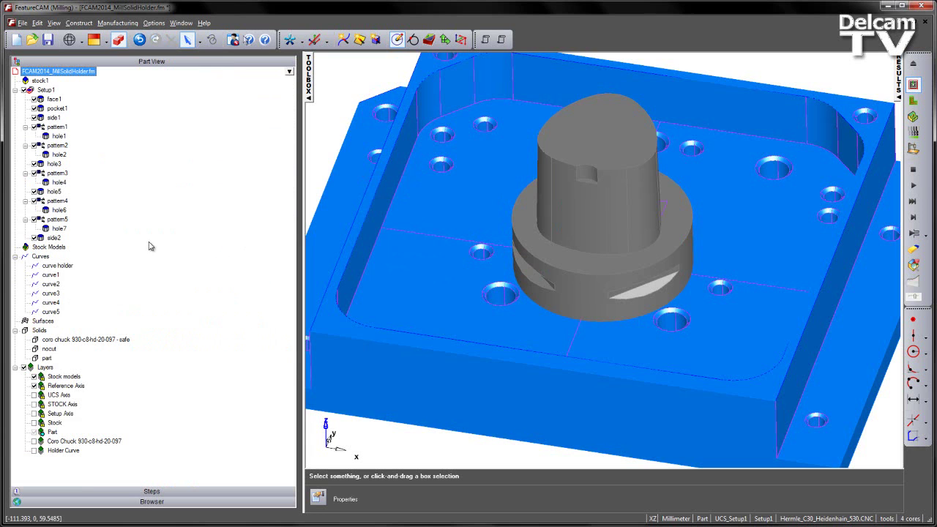
scroll(507, 238, down, 3)
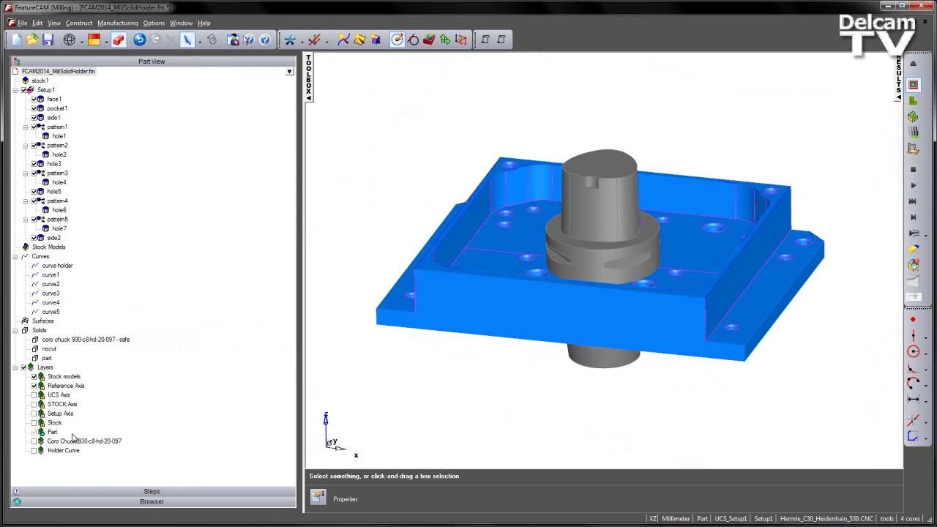
click(46, 367)
click(289, 367)
click(315, 378)
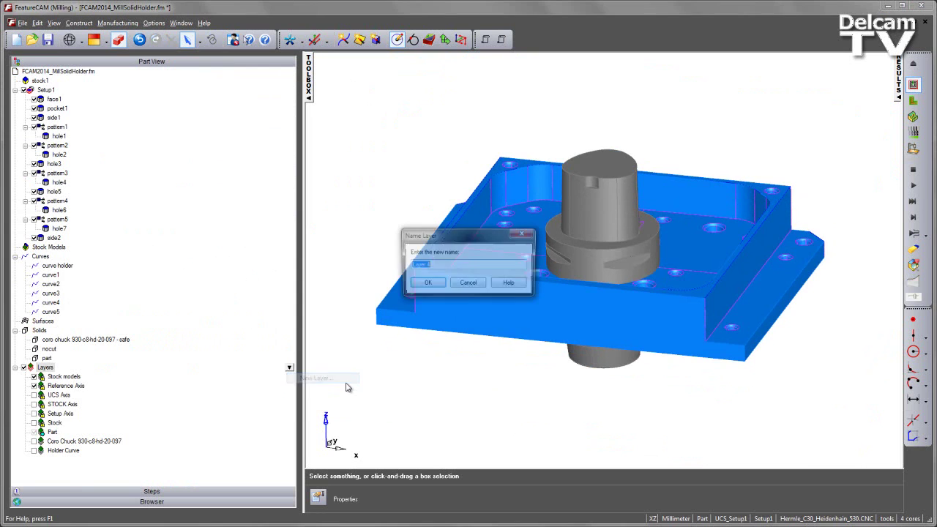
text(CoroChuck930)
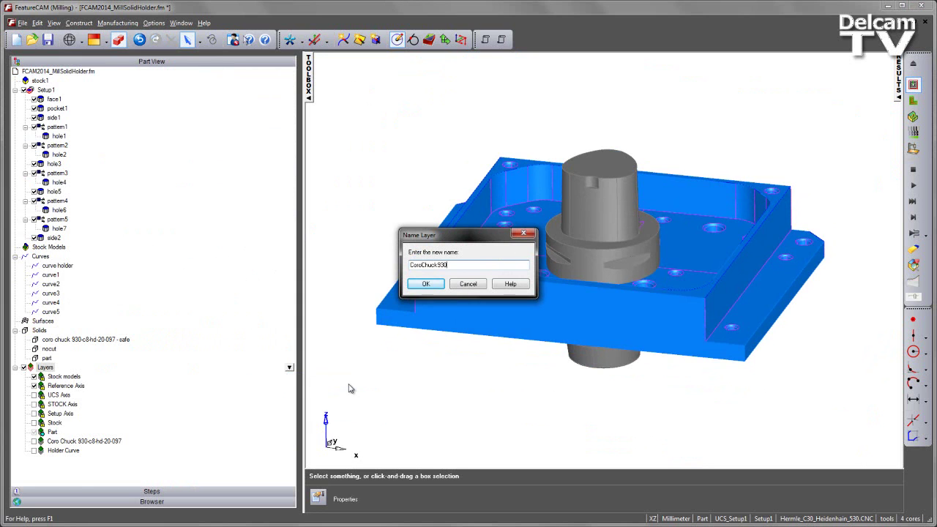
click(435, 287)
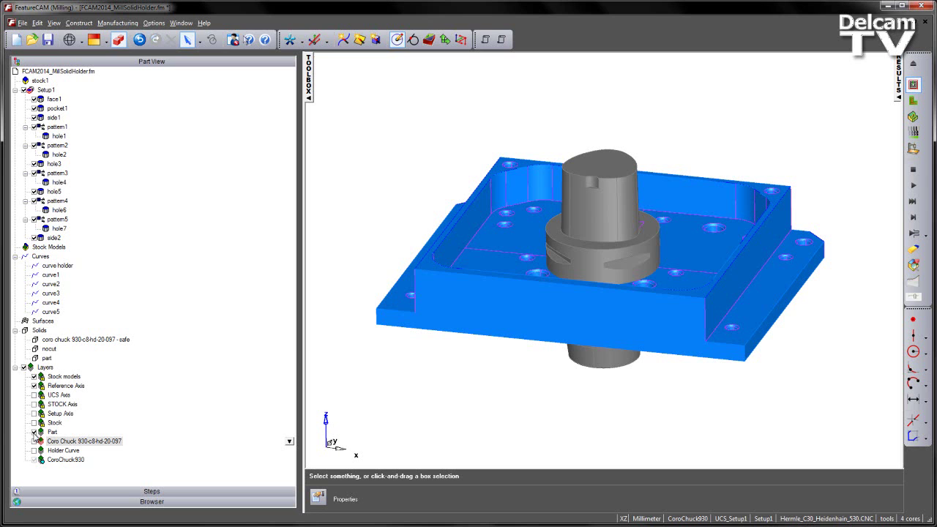
- Hide the Part layer so that only the imported nocut holder solid is displayed
click(52, 352)
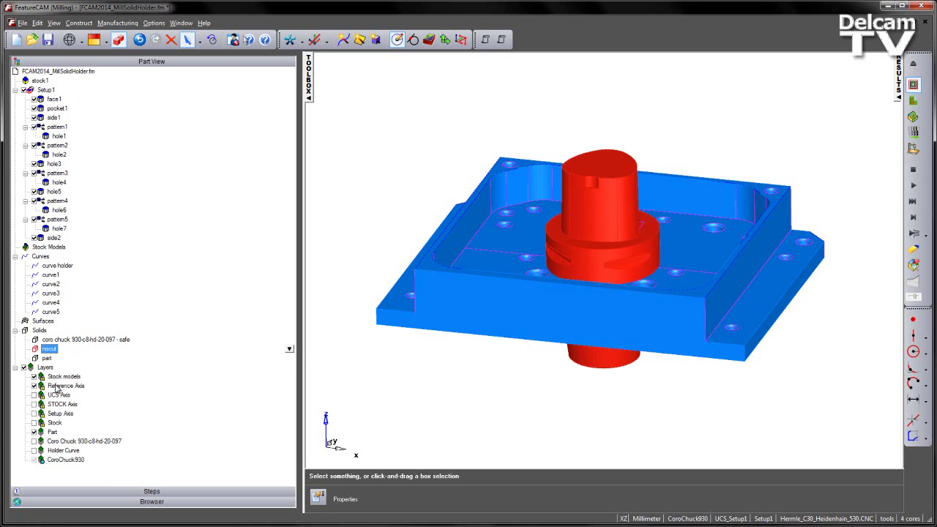
click(34, 432)
scroll(579, 300, up, 5)
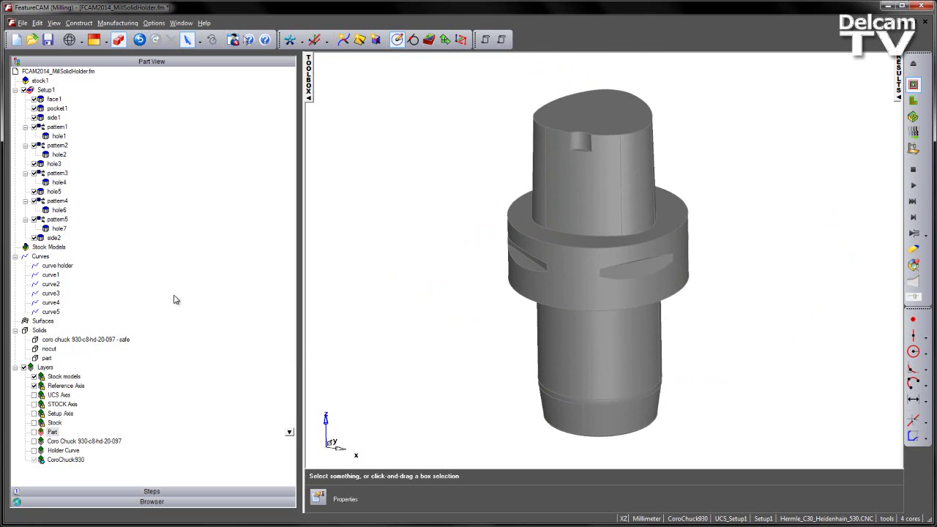
- Rename the imported nocut solid to CoroChuck930, copying the name from the new layer
click(70, 461)
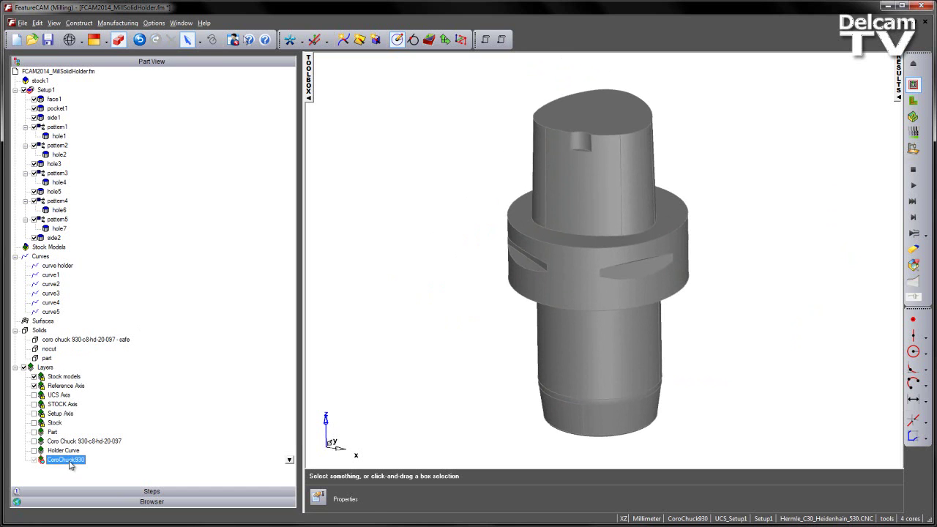
right_click(70, 462)
click(315, 503)
key(ctrl+c)
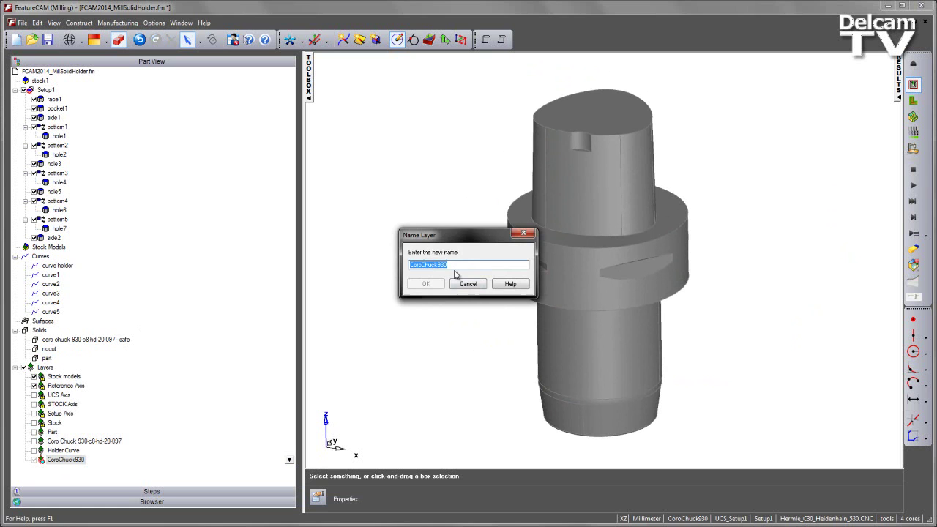
click(468, 284)
click(49, 350)
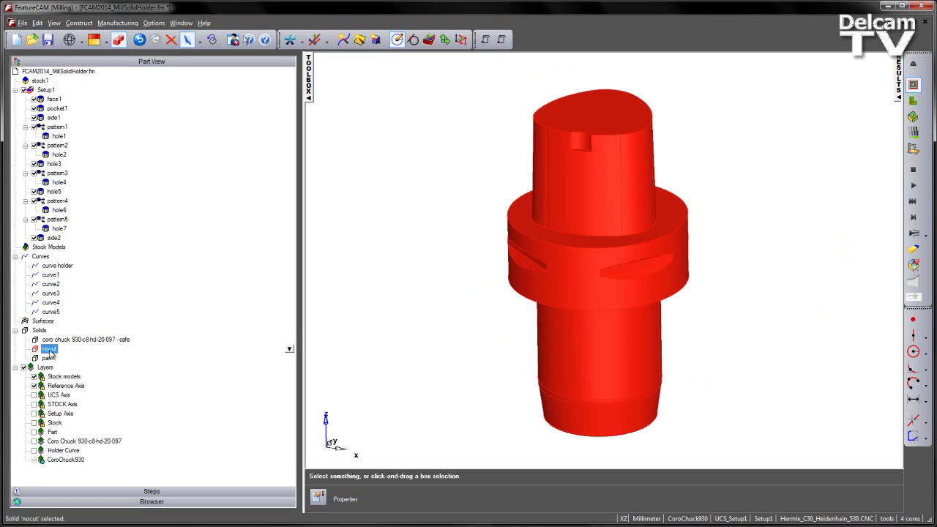
right_click(285, 352)
click(329, 417)
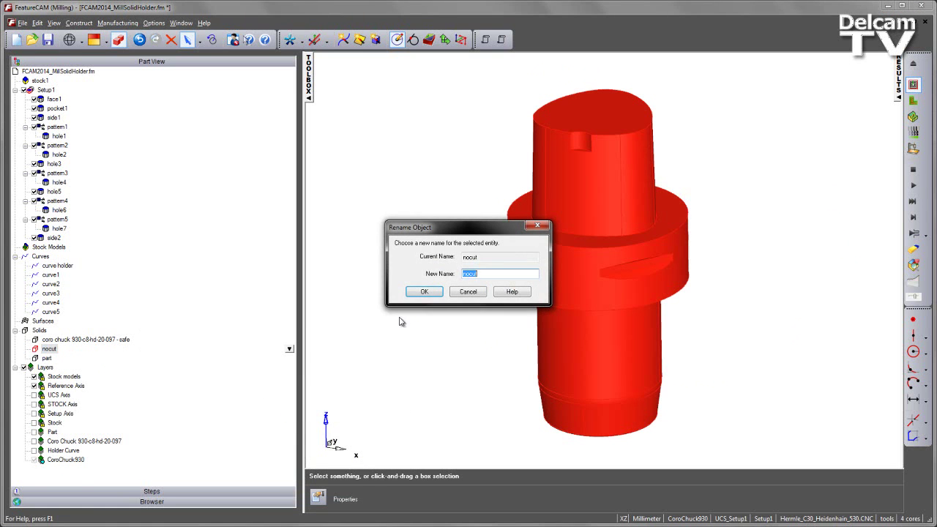
right_click(466, 276)
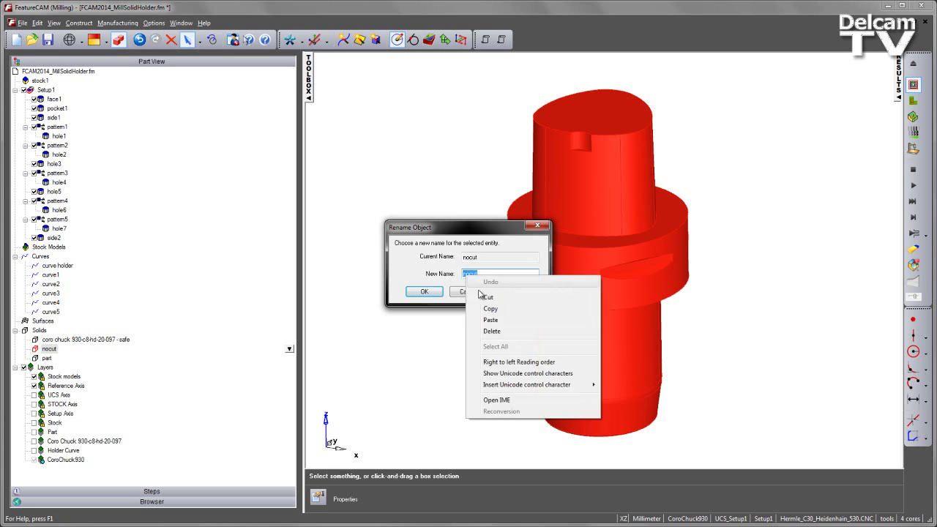
click(500, 324)
click(424, 292)
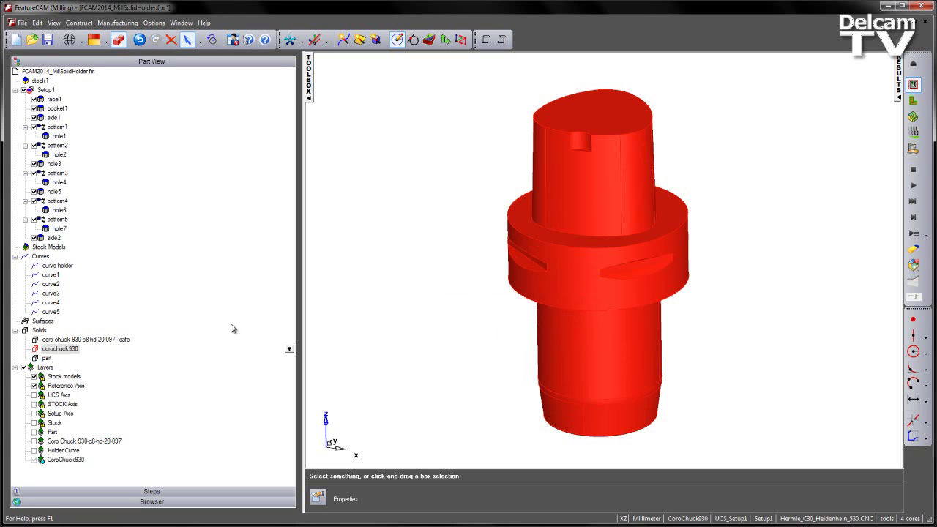
- Show the STOCK Axis layer and switch the holder solid from shaded to wireframe display
click(366, 315)
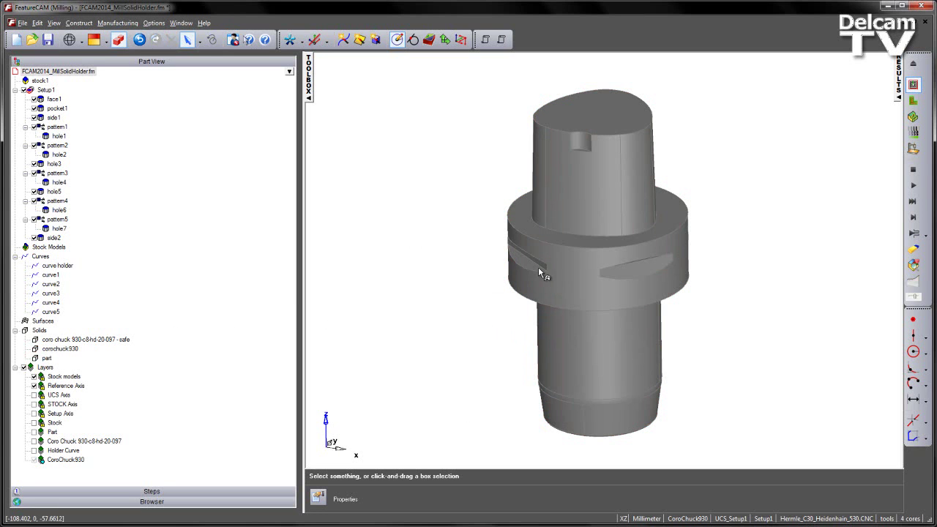
scroll(537, 245, down, 3)
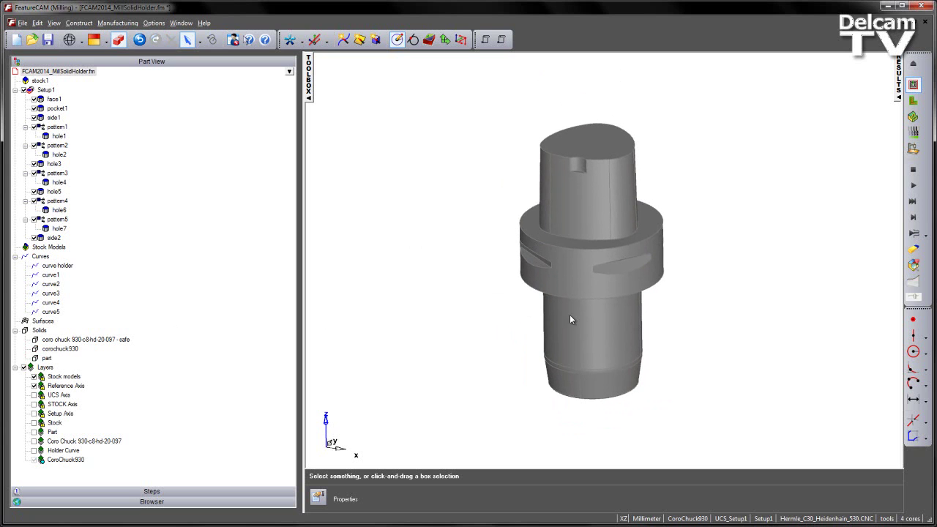
middle_drag(571, 329, 574, 357)
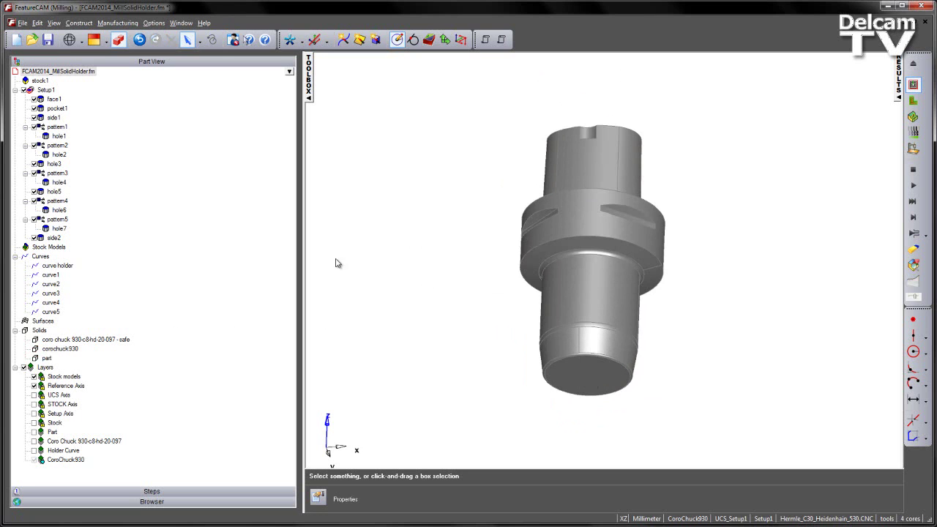
click(34, 404)
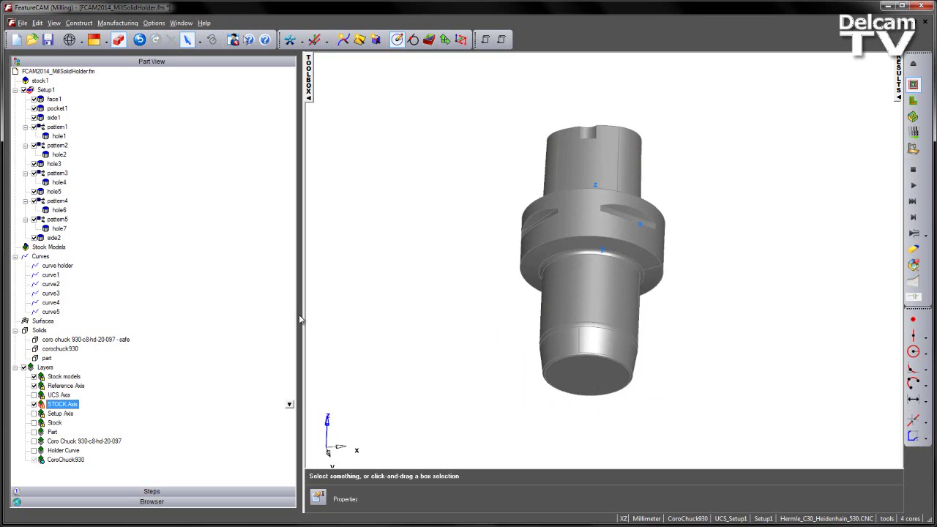
middle_drag(647, 168, 424, 187)
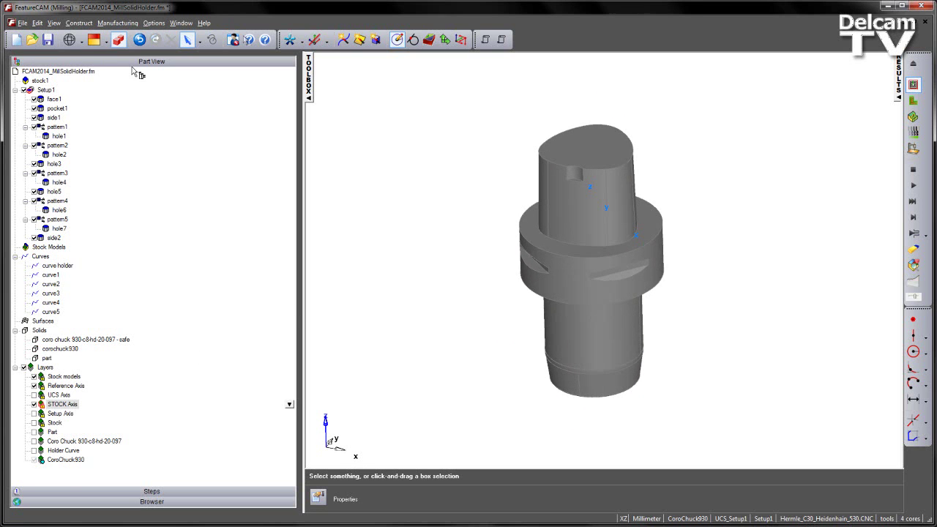
click(118, 39)
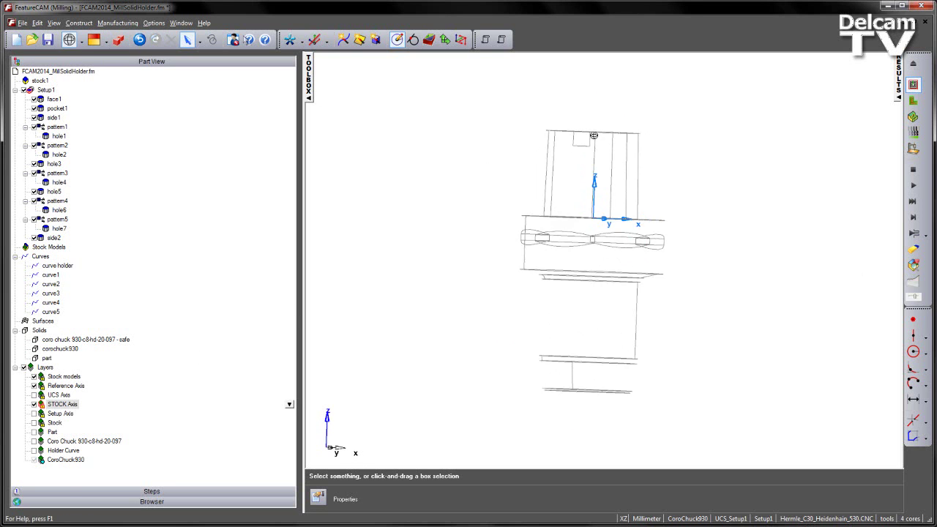
drag(594, 135, 578, 157)
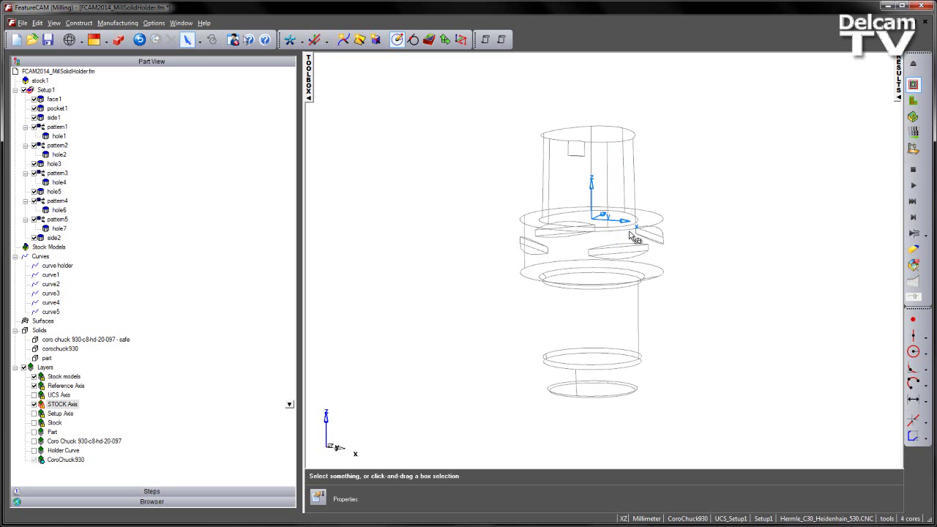
- With grid snapping on, dimension the vertical distance from the stock axis origin to the holder's lower end face
click(917, 399)
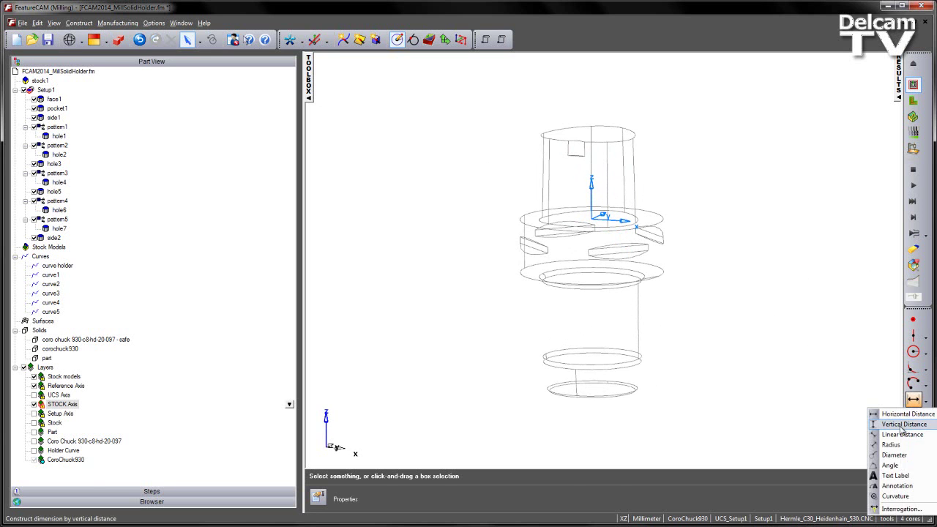
click(903, 424)
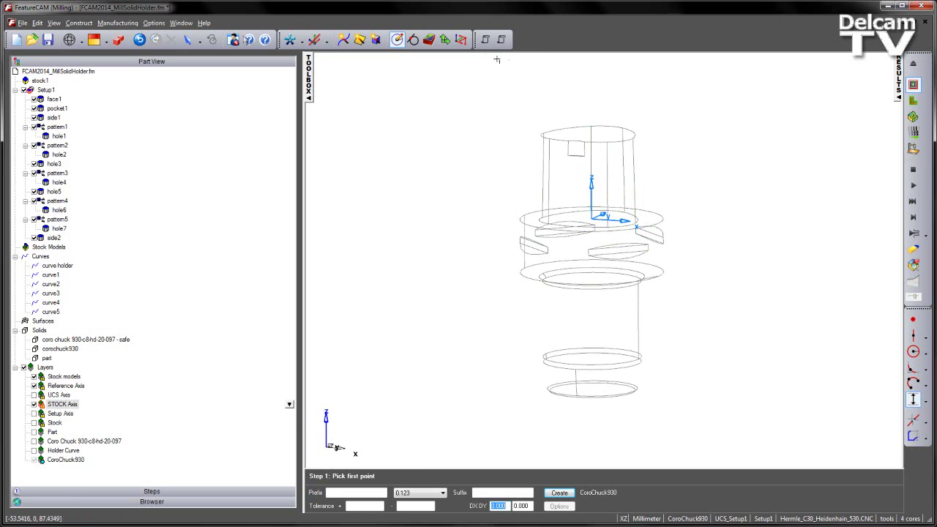
right_click(542, 44)
click(564, 76)
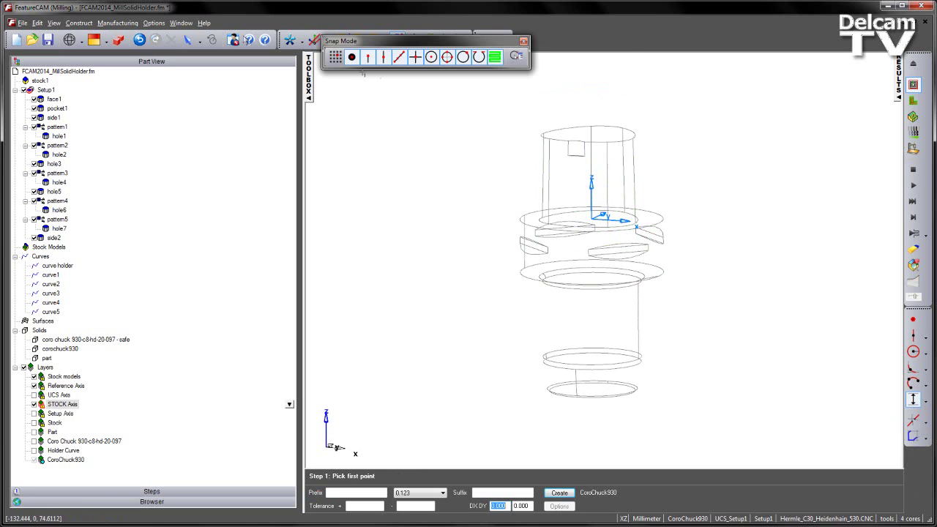
click(335, 56)
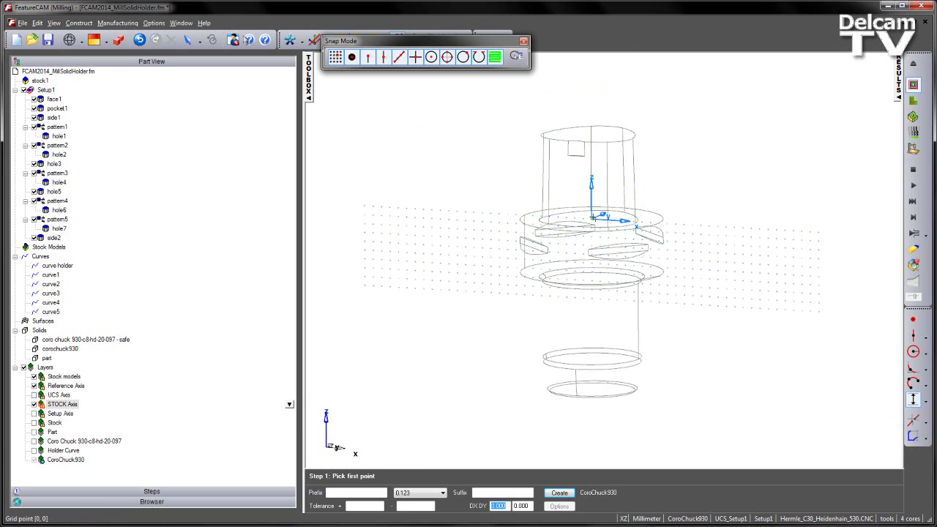
click(595, 219)
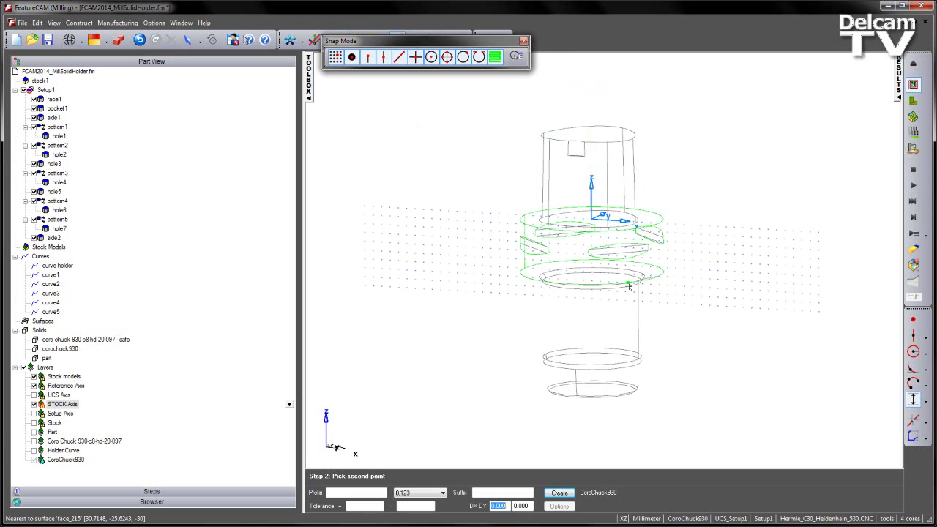
click(627, 390)
click(782, 315)
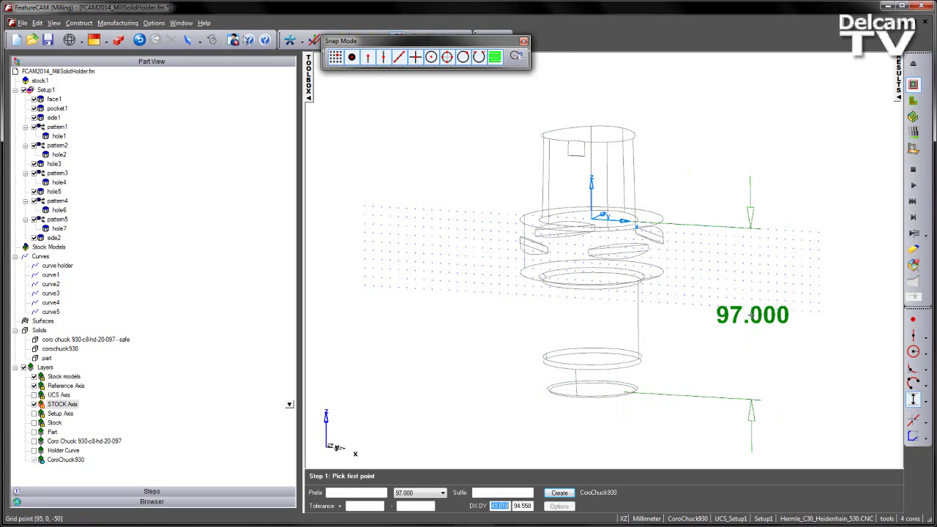
click(523, 41)
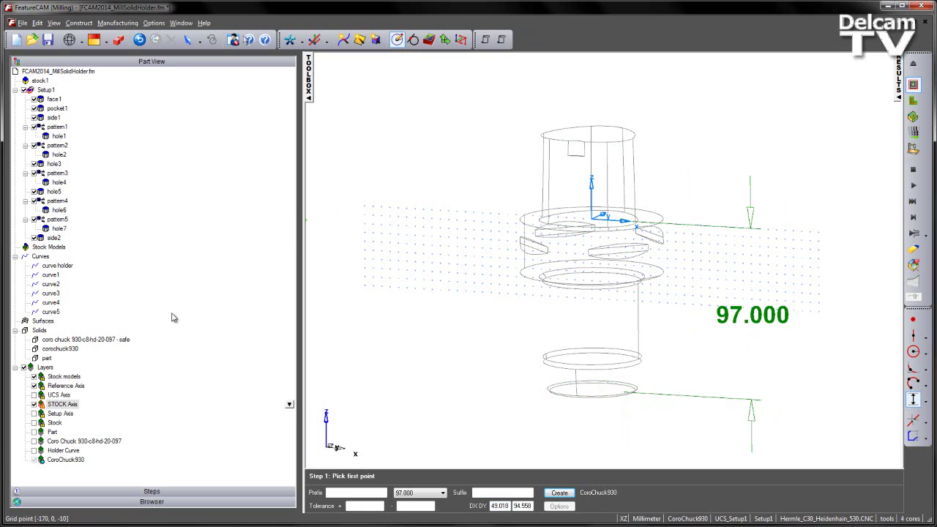
- Move the corochuck930 solid by a translation of X 0, Y 0, Z 97, previewing it before applying
click(72, 349)
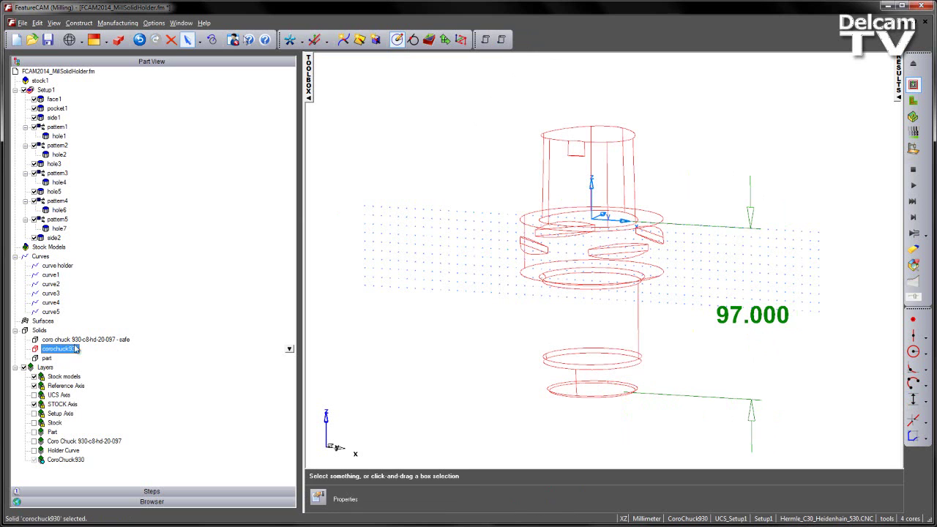
click(211, 40)
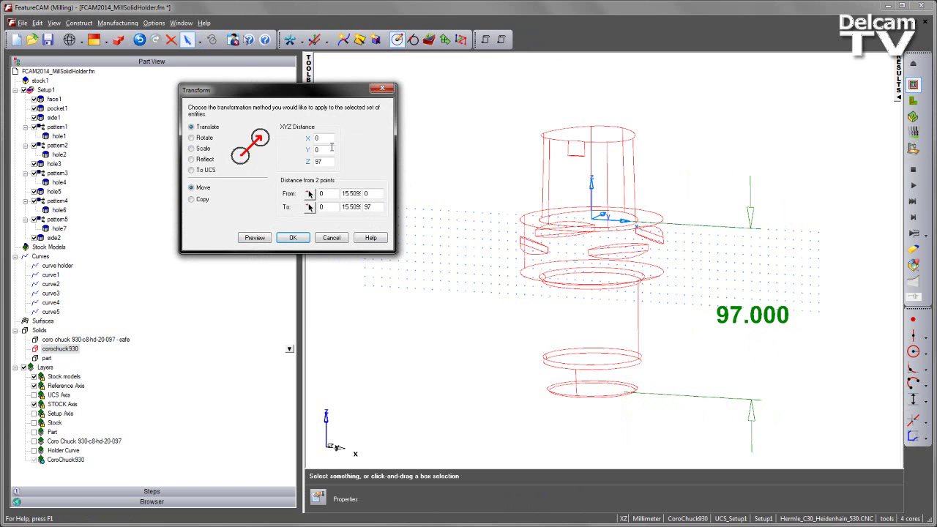
click(261, 240)
click(293, 237)
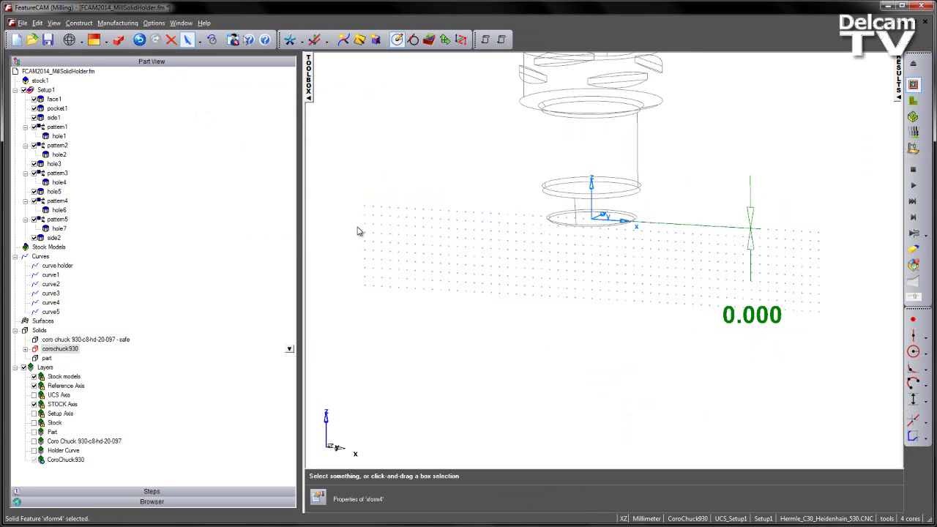
scroll(659, 209, down, 3)
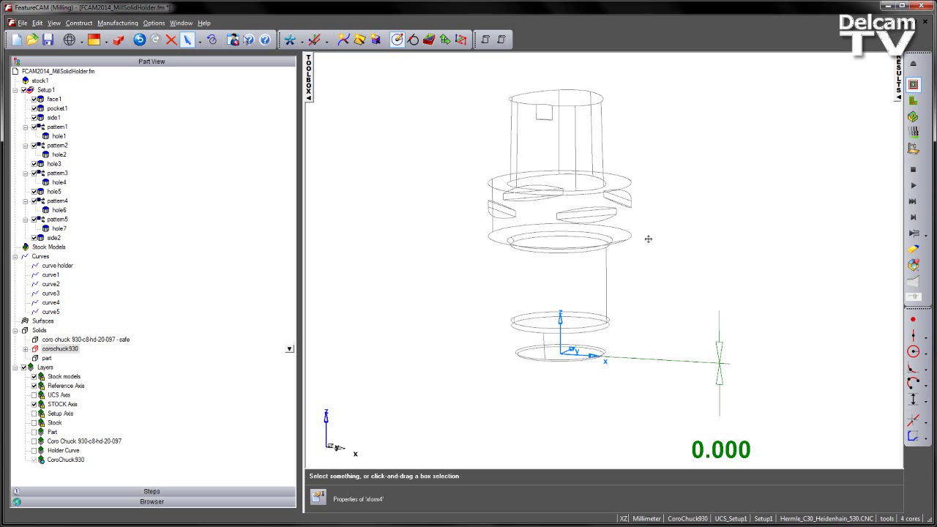
middle_drag(666, 219, 652, 244)
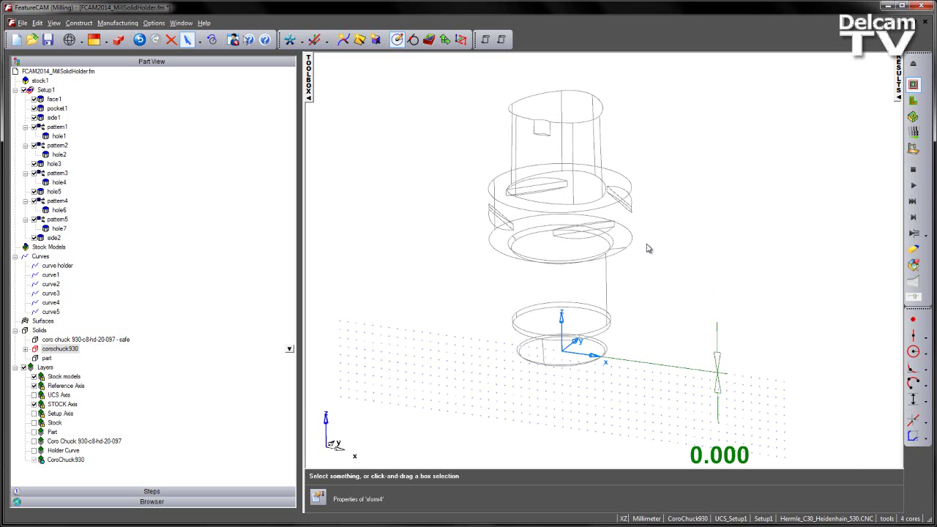
- Delete the vertical dimension beside the holder and return the model to shaded display
click(719, 377)
key(Delete)
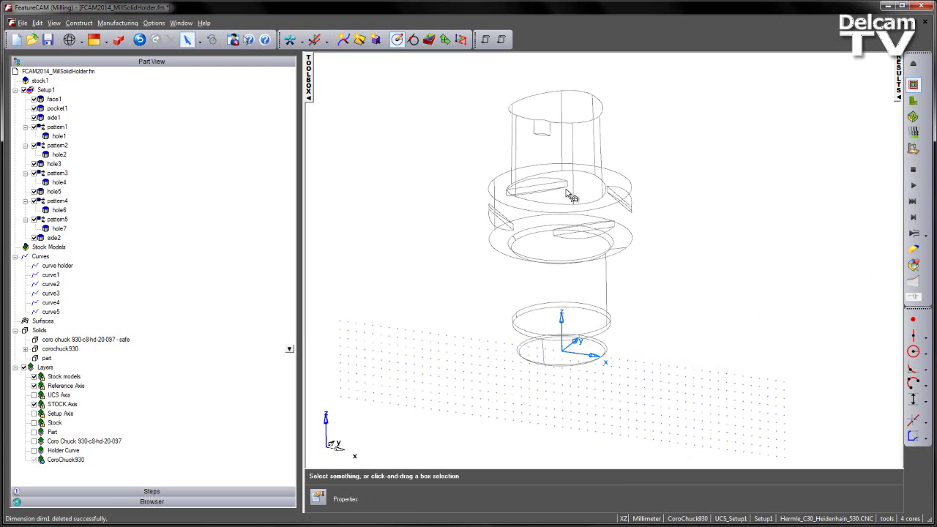
click(118, 40)
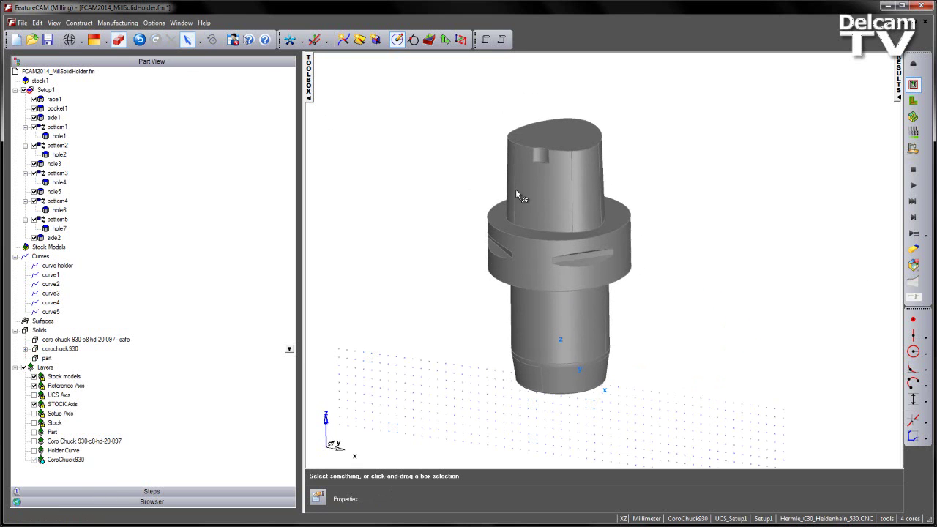
- Add a new endmill tool holder for the Capto Spindle named CoroChuck930, measured in millimetres instead of inches
click(117, 22)
click(179, 150)
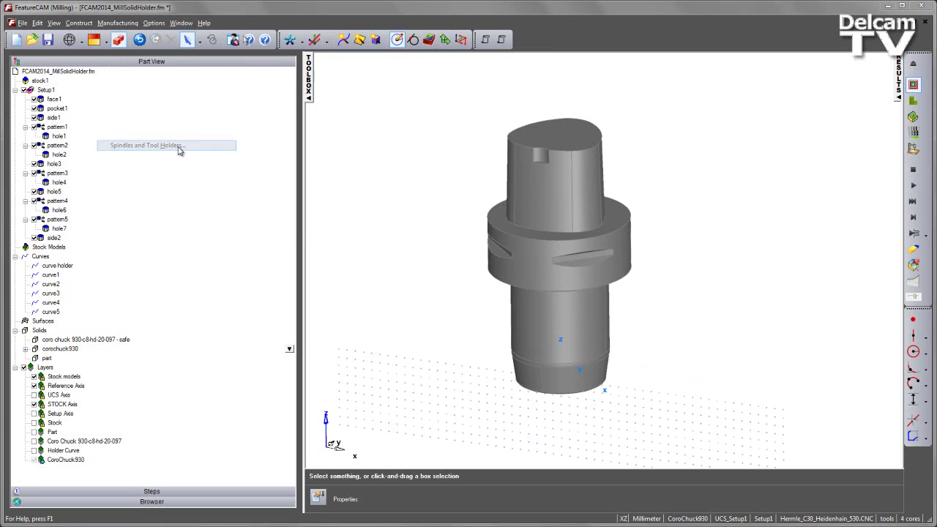
scroll(523, 187, down, 1)
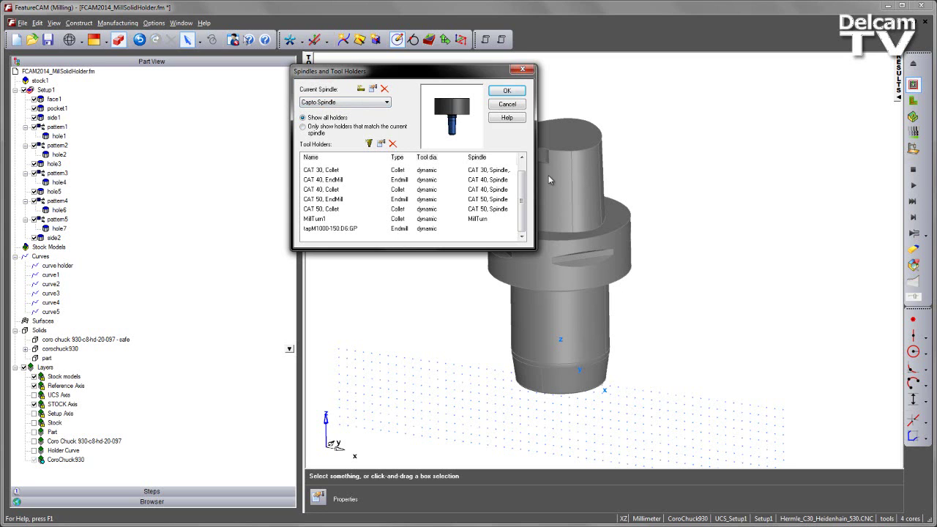
click(369, 144)
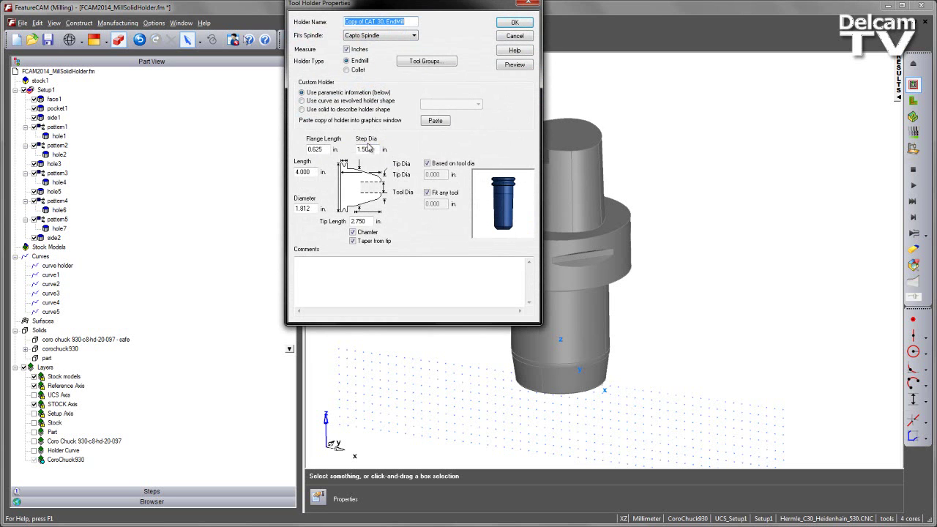
drag(380, 9, 395, 117)
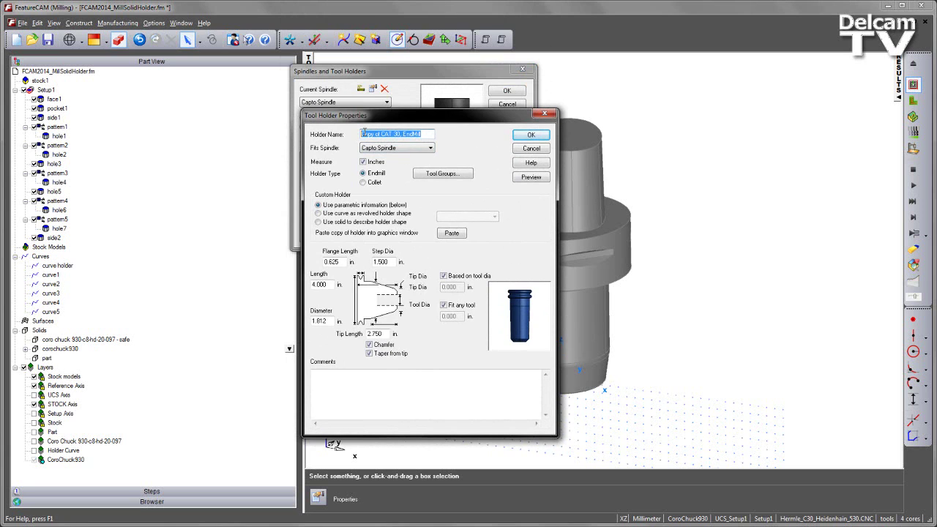
text(CoroChuck930)
click(363, 162)
- Set the new holder's flange length to 20, step diameter 30, length 97, diameter 50 and tip length 97 mm, and save it
drag(347, 261, 285, 263)
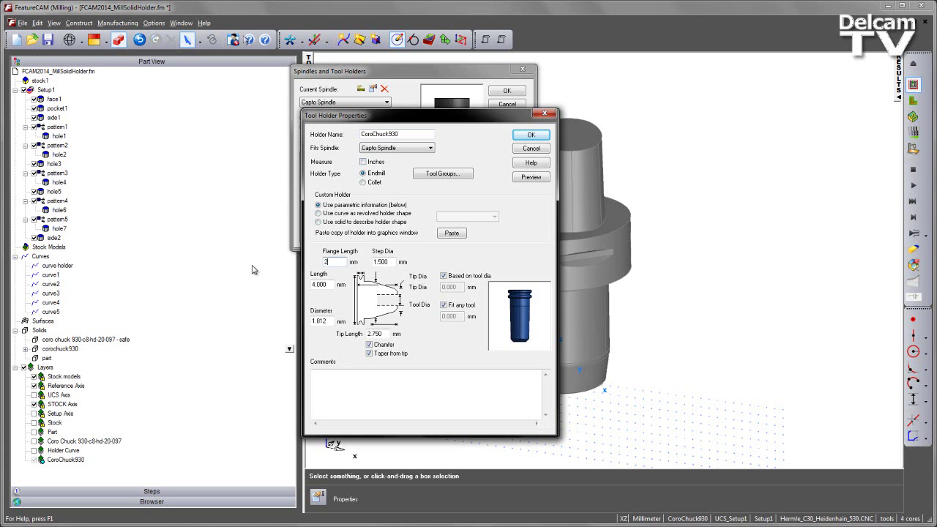
key(Tab)
key(Tab)
key(Tab)
key(Tab)
text(9)
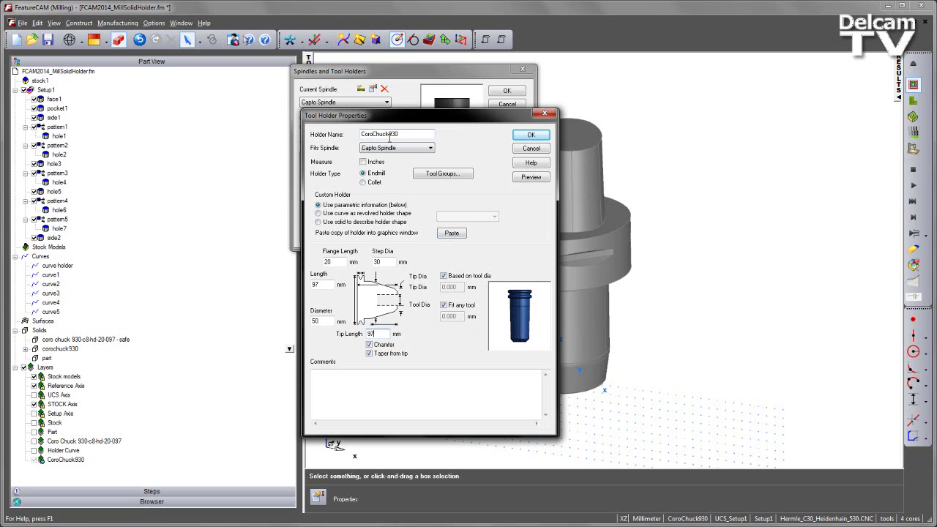
click(530, 135)
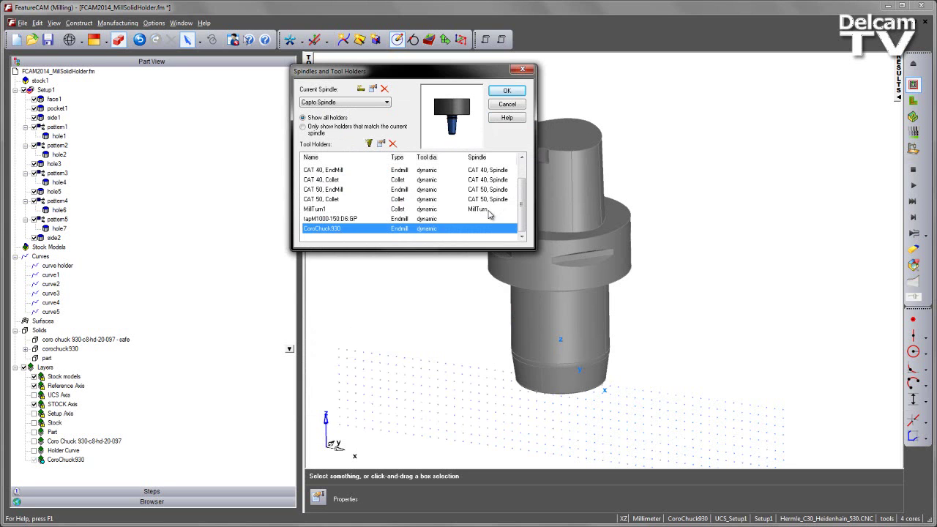
- Edit the CoroChuck930 tool holder and try the curve named curve holder as its revolved shape
click(380, 145)
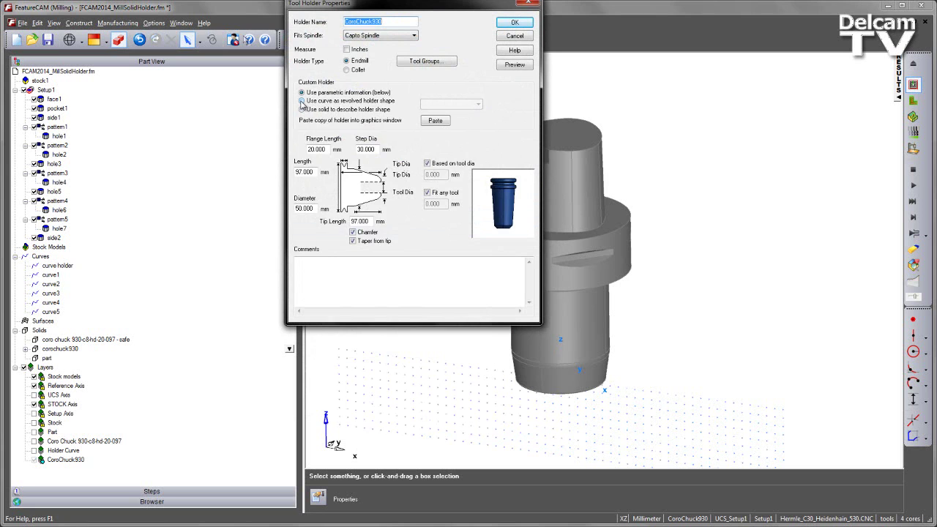
click(302, 101)
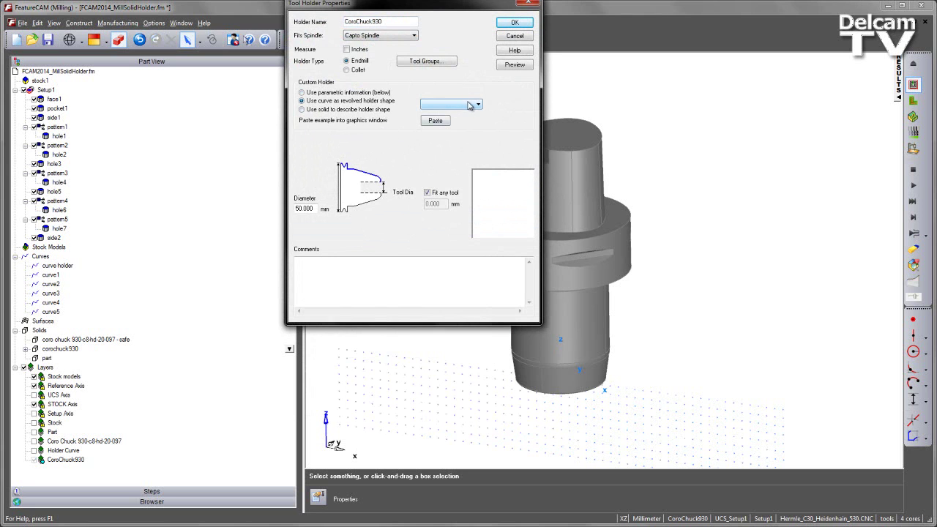
click(472, 106)
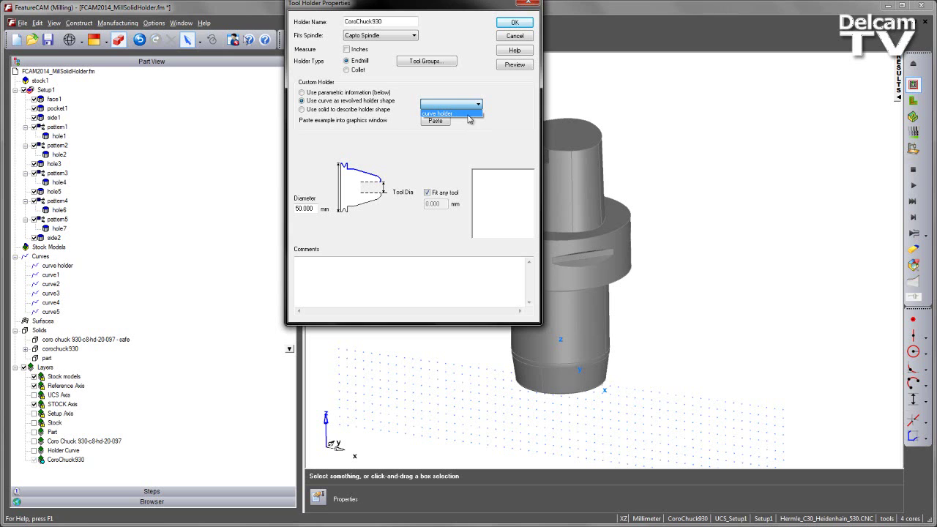
click(468, 114)
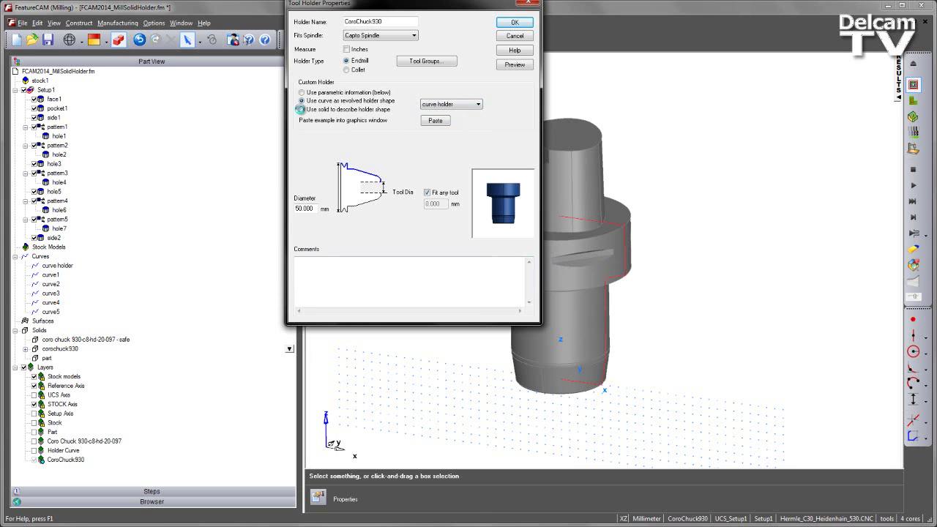
- Define the CoroChuck930 holder's shape with the corochuck930 solid and accept its properties
click(301, 109)
click(472, 107)
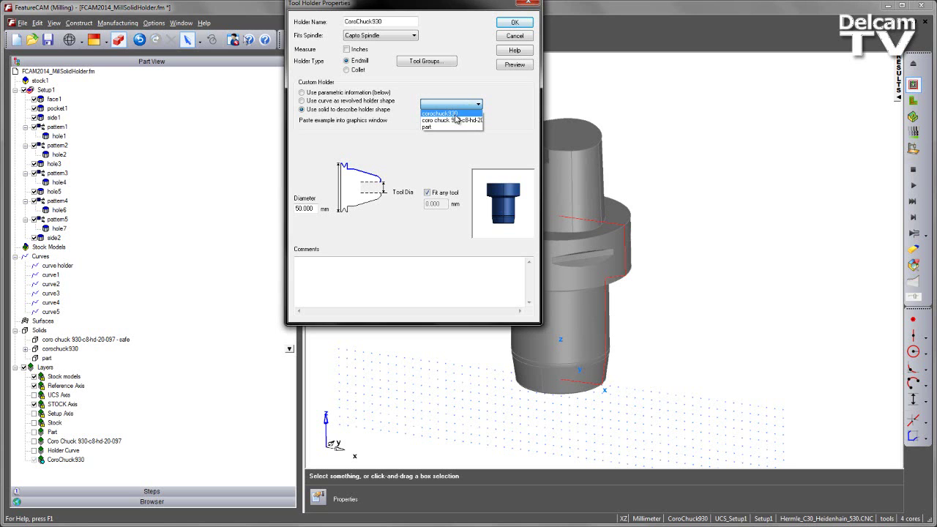
click(455, 114)
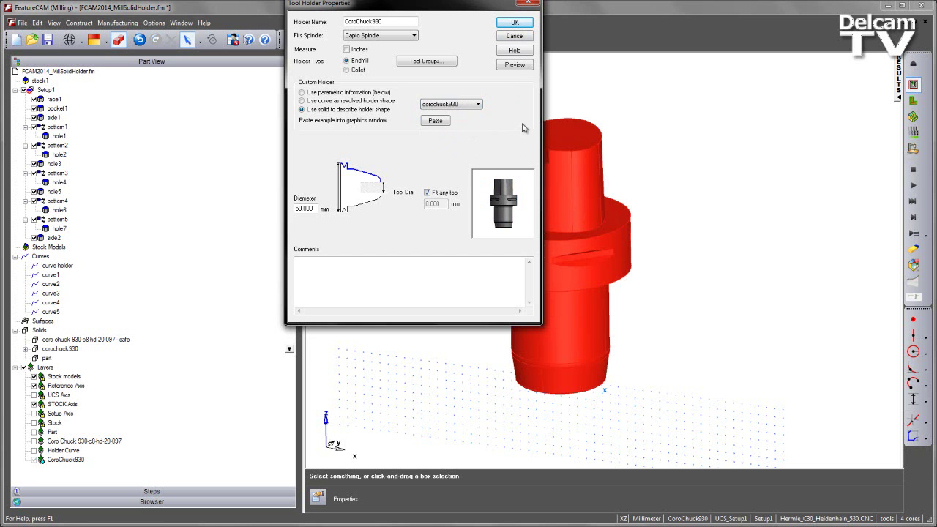
click(518, 23)
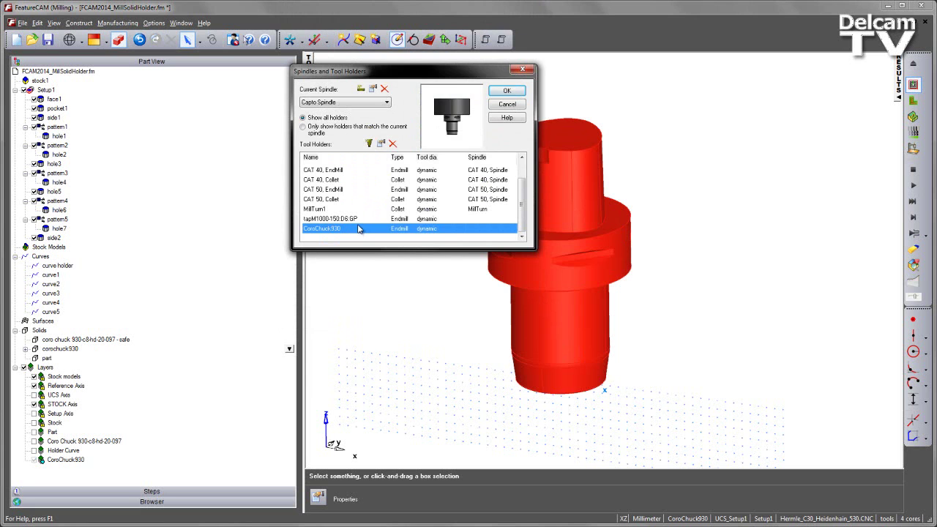
- Accept the spindle and tool holder settings, make the Part layer current and hide the CoroChuck930 layer
click(507, 91)
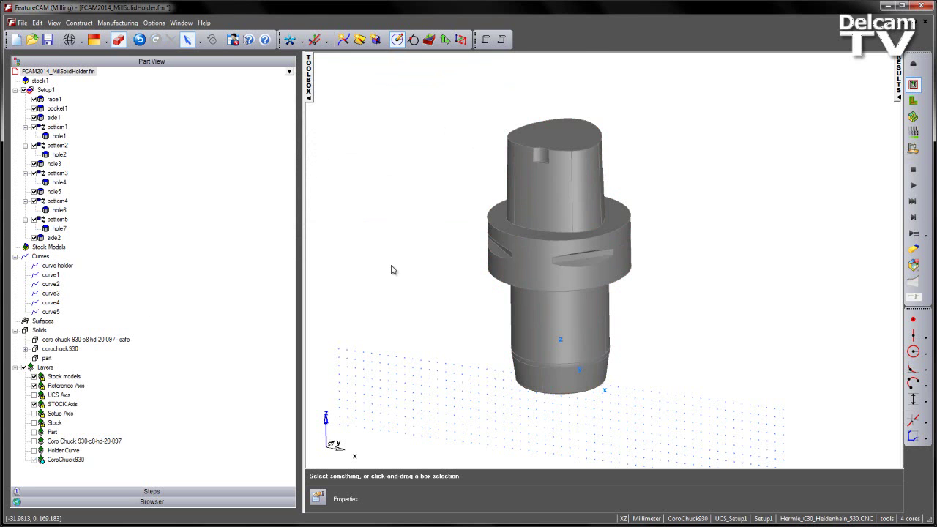
middle_drag(477, 247, 477, 204)
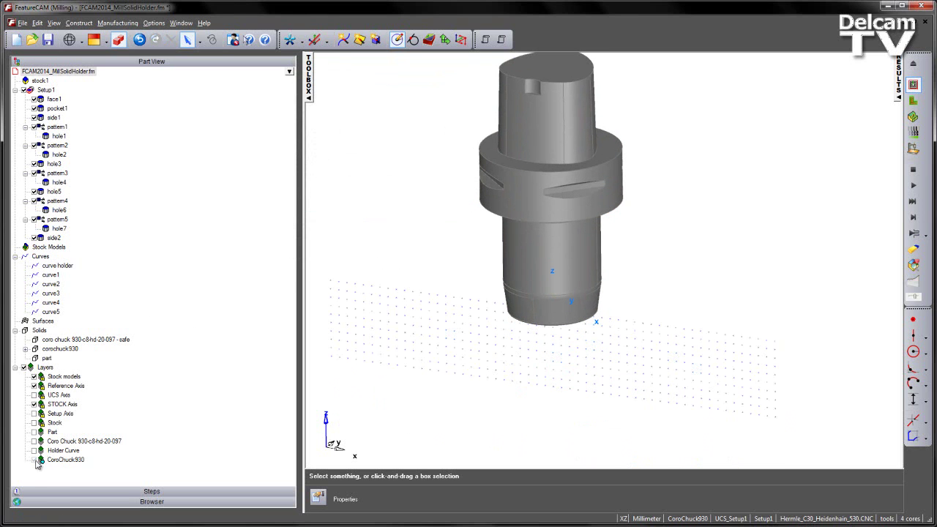
click(41, 432)
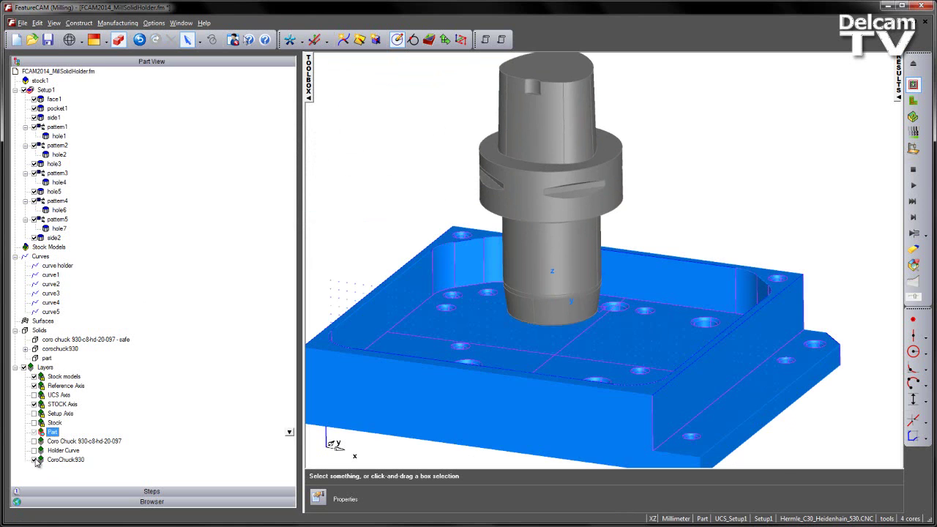
click(42, 459)
middle_drag(467, 186, 519, 209)
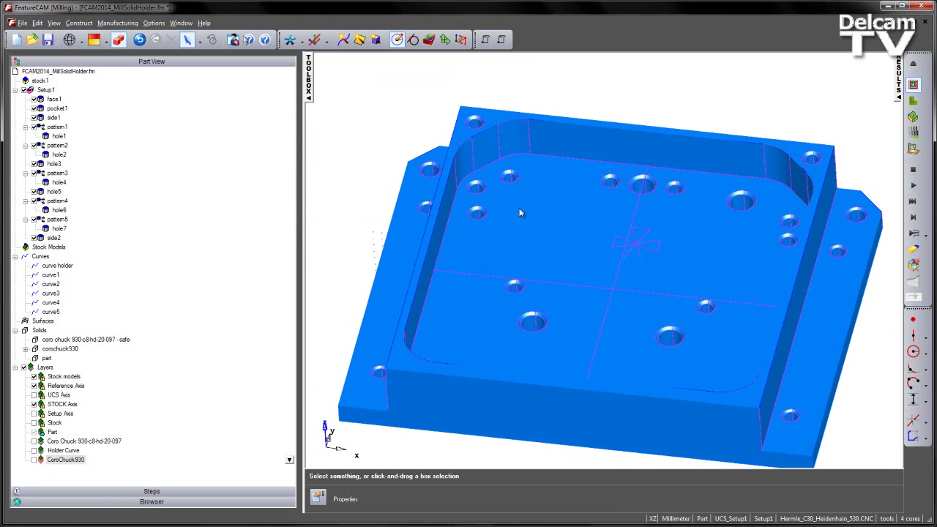
- Hide the STOCK Axis layer and show the Stock, Setup Axis and UCS Axis layers
click(41, 405)
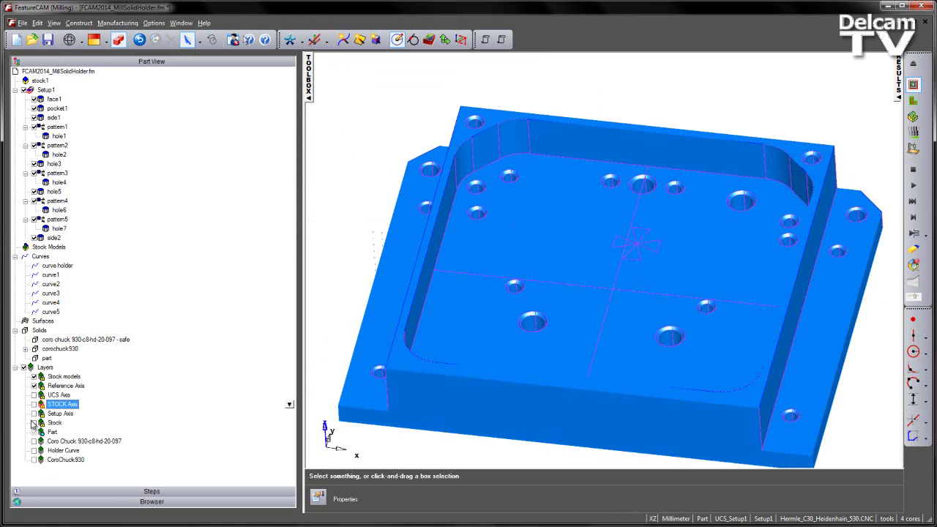
click(33, 423)
click(33, 413)
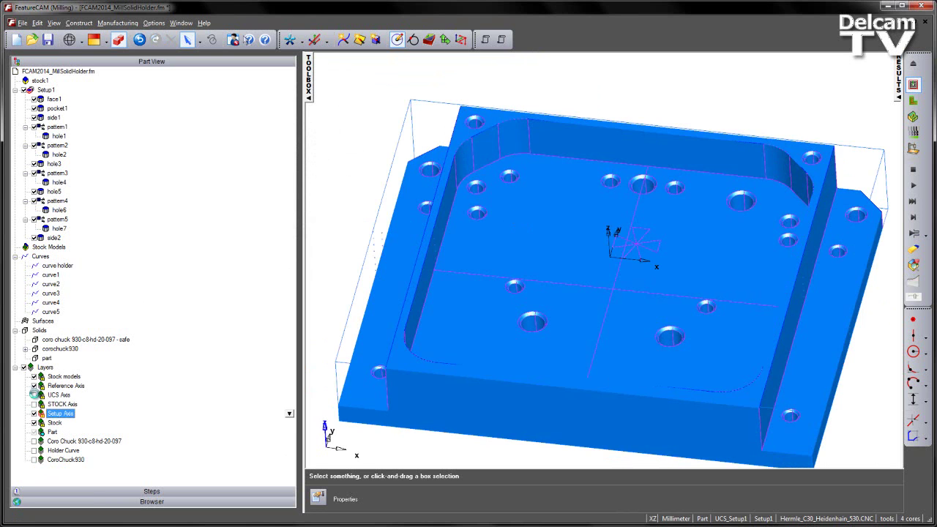
click(34, 395)
scroll(521, 234, down, 2)
middle_drag(521, 234, 498, 224)
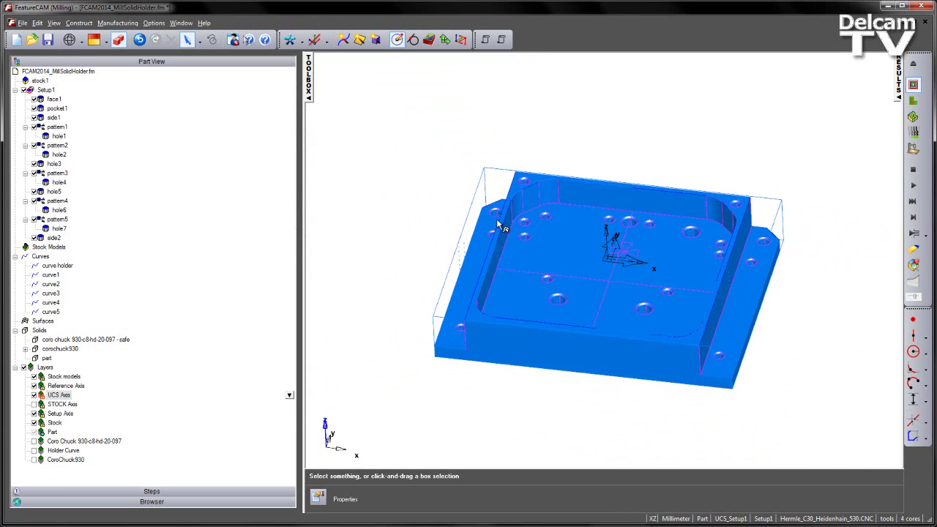
scroll(510, 232, up, 2)
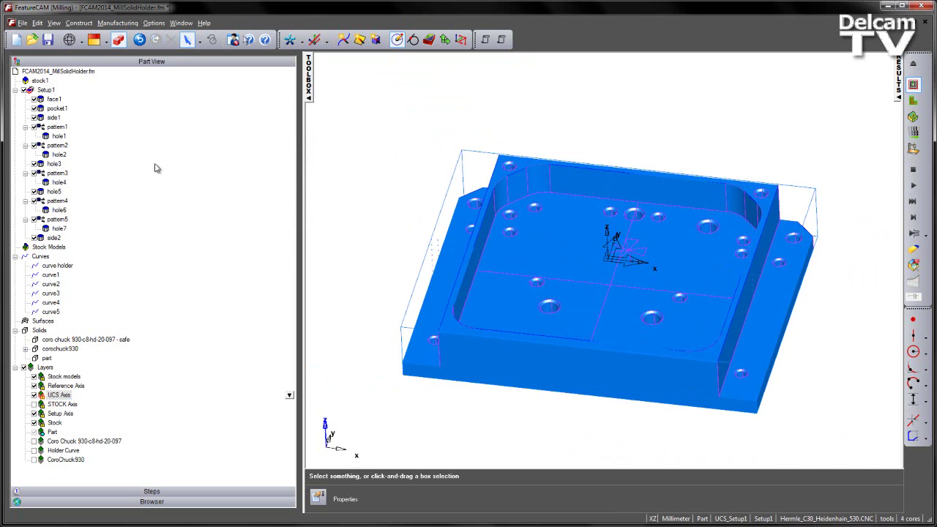
- Copy the endmillM2000:reg tool in pocket1's rough operation and name the new tool endmillM2000:reg_Capto
double_click(58, 108)
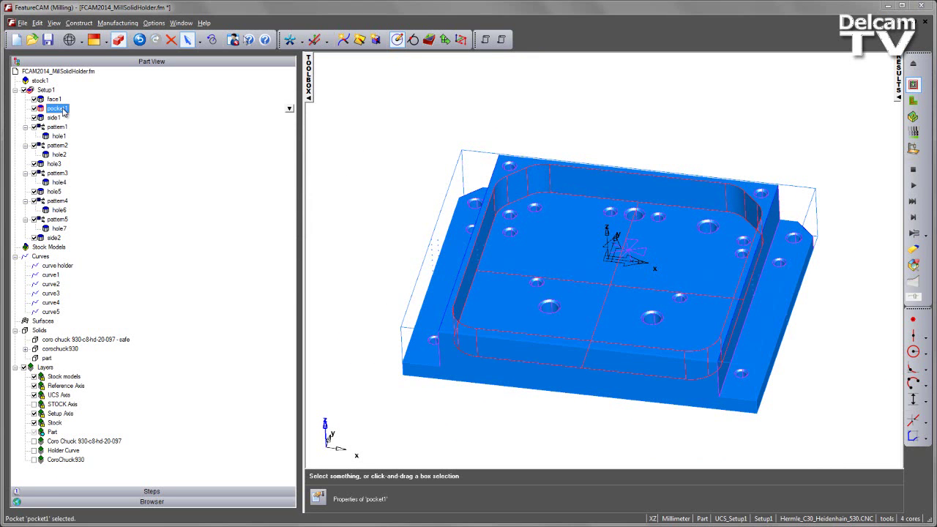
click(98, 119)
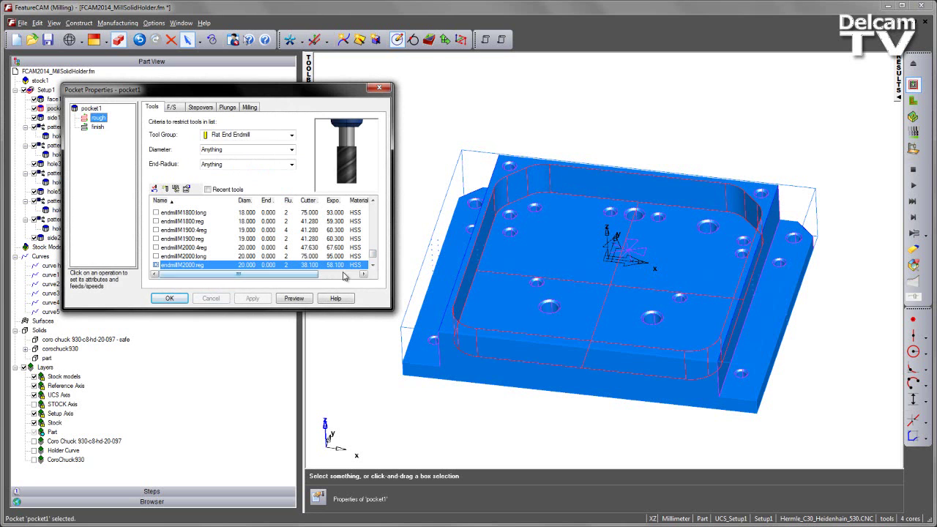
double_click(373, 266)
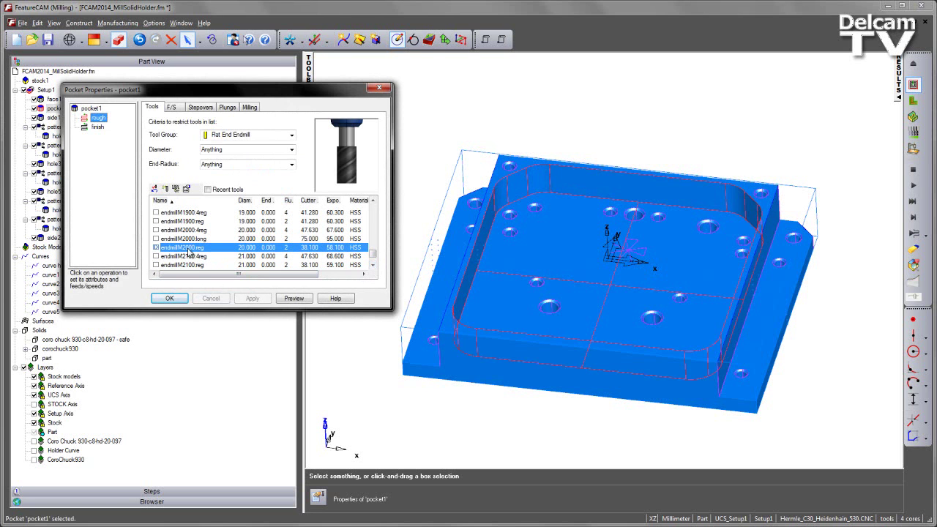
click(165, 189)
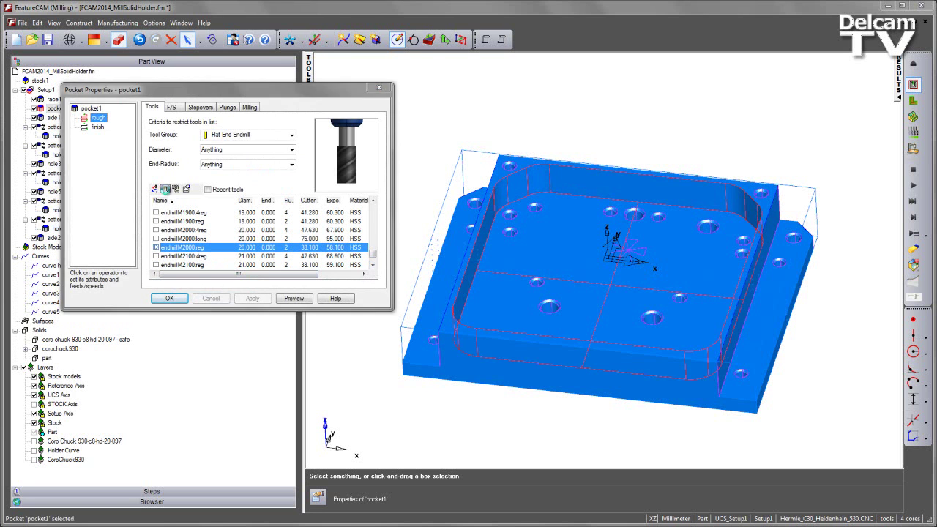
drag(267, 117, 288, 117)
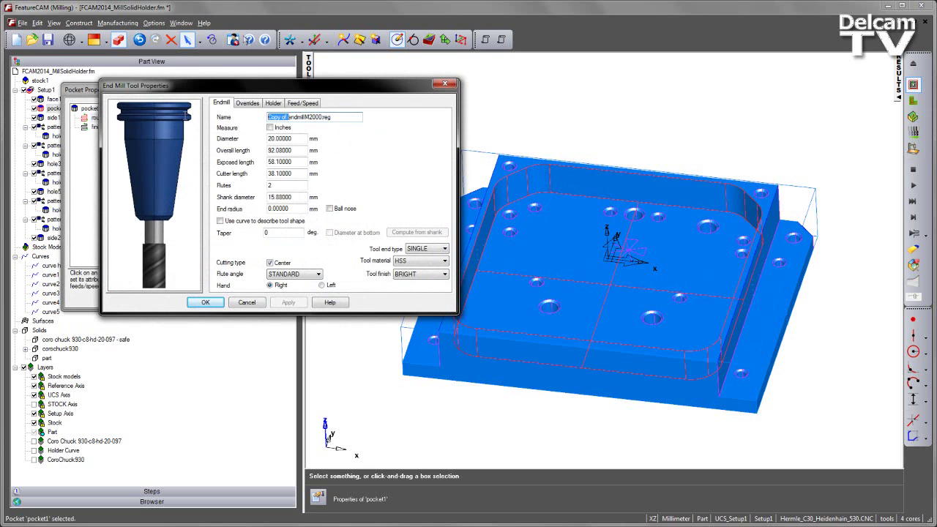
key(Delete)
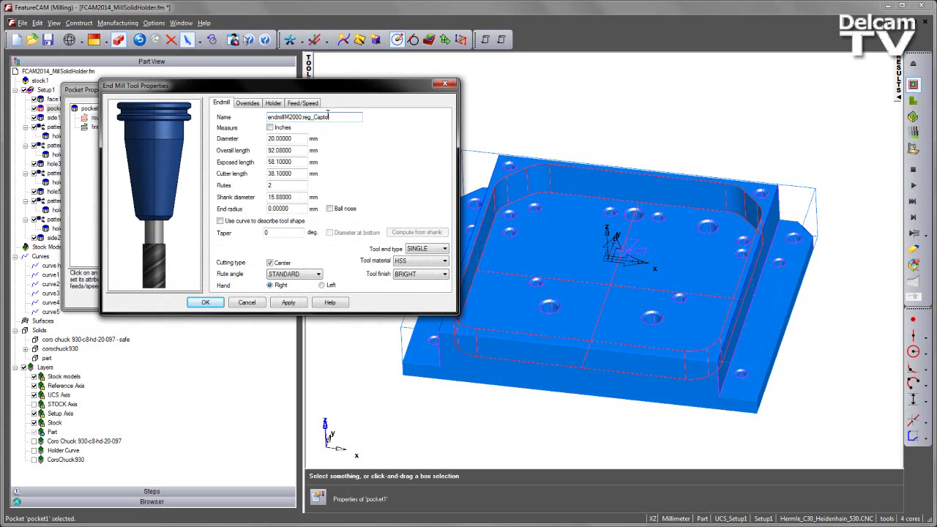
- Assign the CoroChuck930 holder to the new end mill and save the tool
click(272, 102)
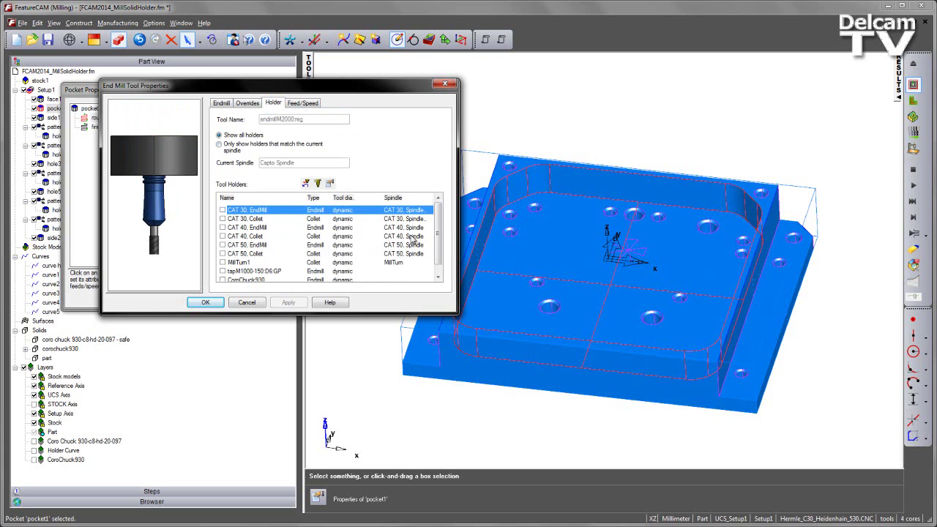
scroll(439, 238, down, 1)
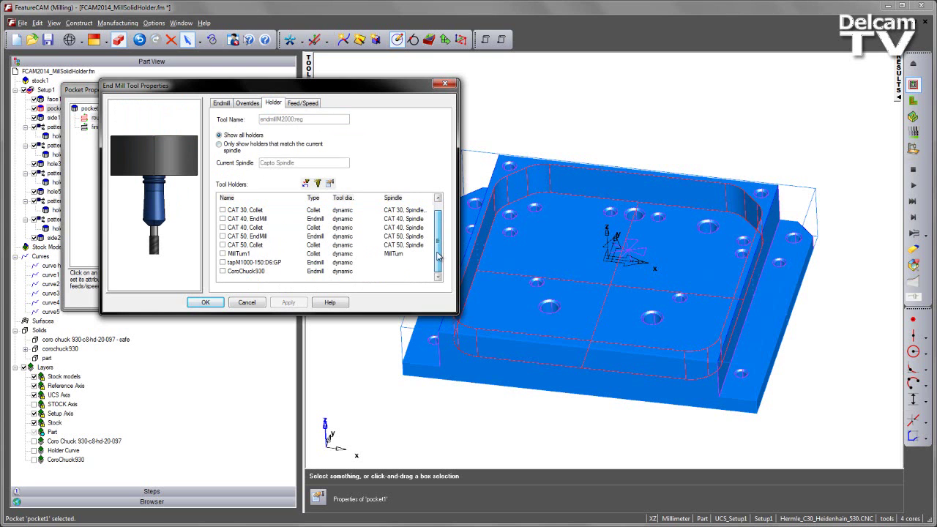
click(223, 271)
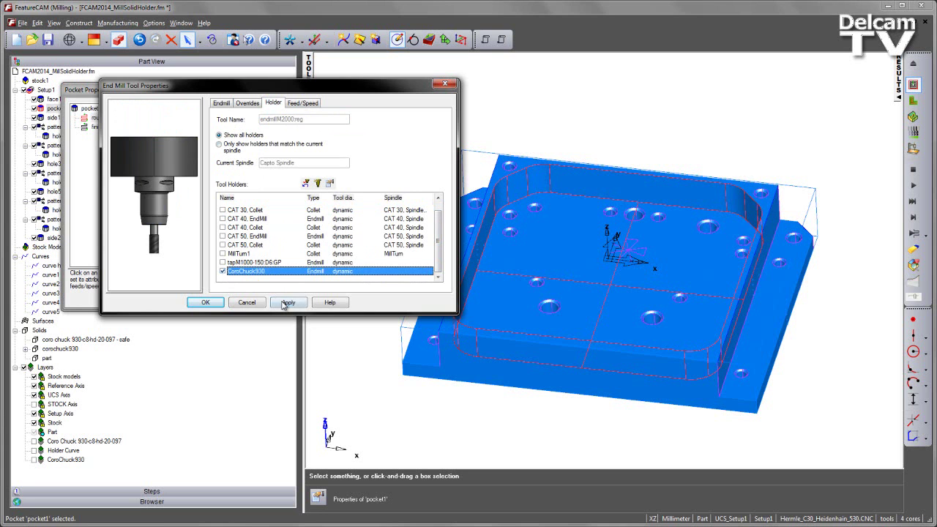
click(285, 303)
click(208, 303)
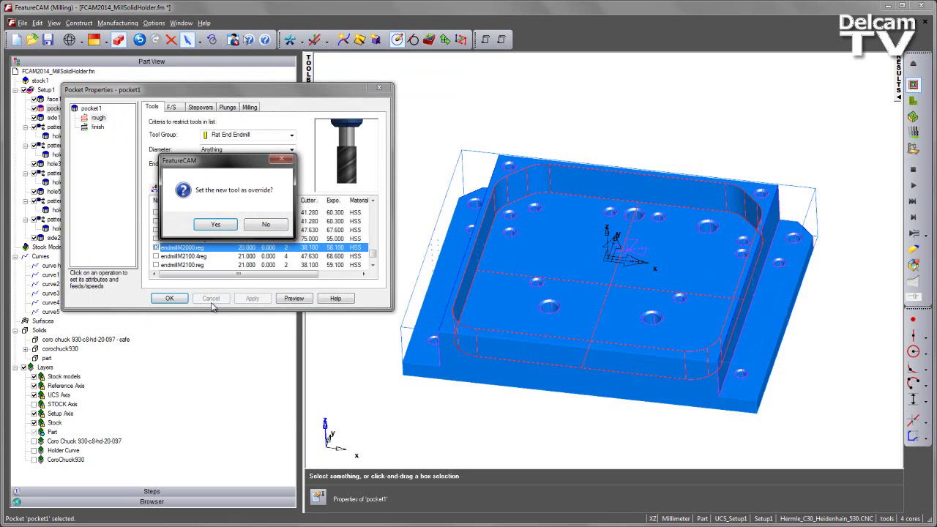
- Set the new end mill as override for pocket1's roughing, check the finish operation's tool and accept the pocket properties
click(216, 225)
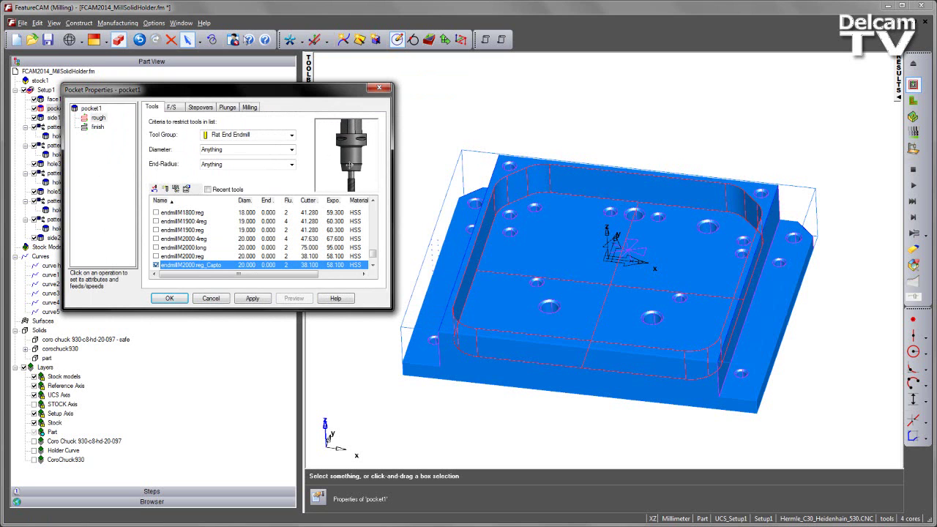
click(97, 127)
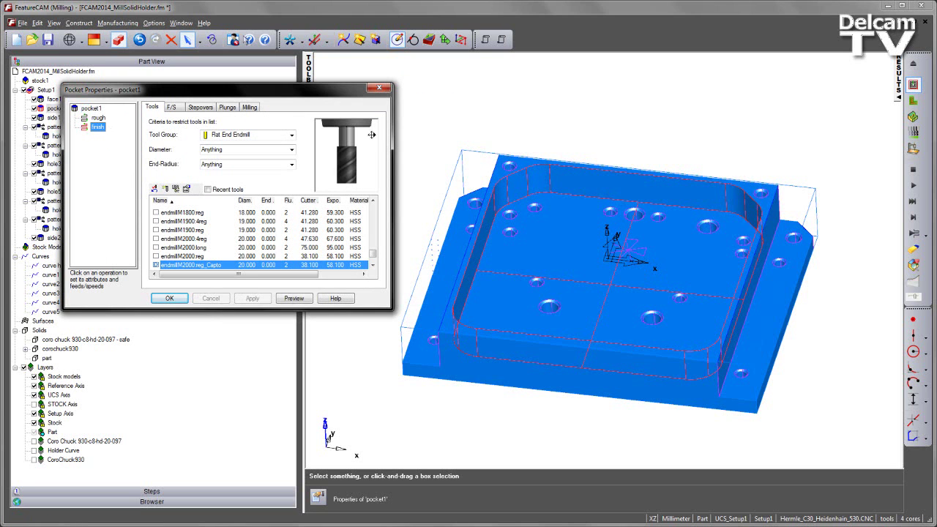
click(170, 298)
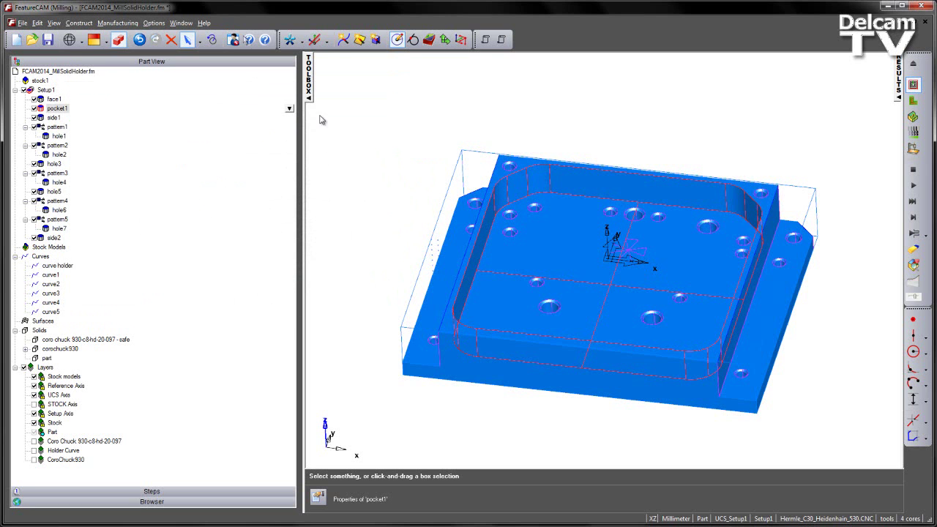
- Run the 3D simulation forward to the pocket roughing operation and examine the holder on the end mill up close
click(307, 79)
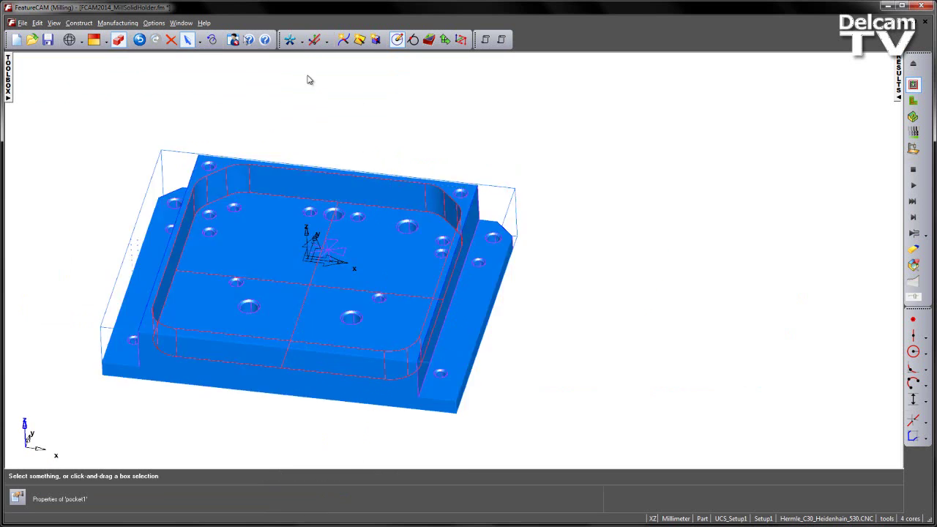
scroll(619, 266, up, 5)
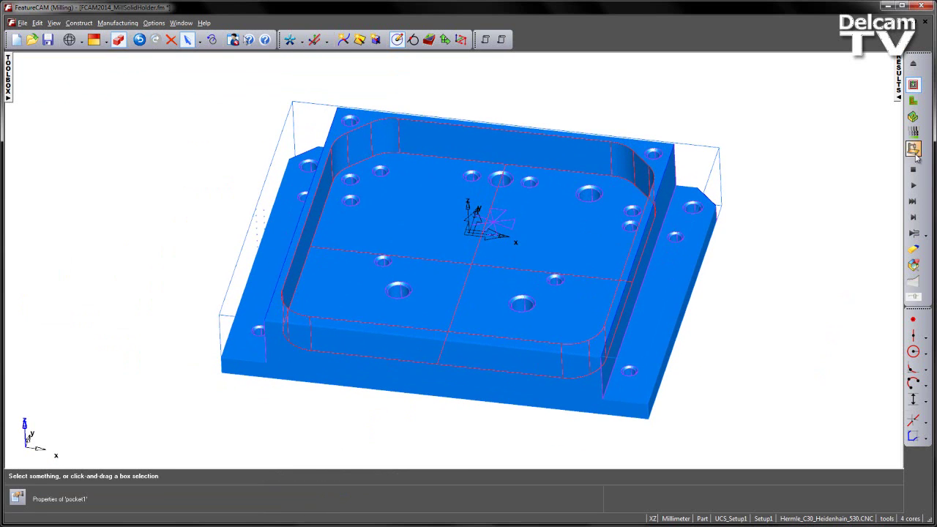
click(913, 117)
click(915, 217)
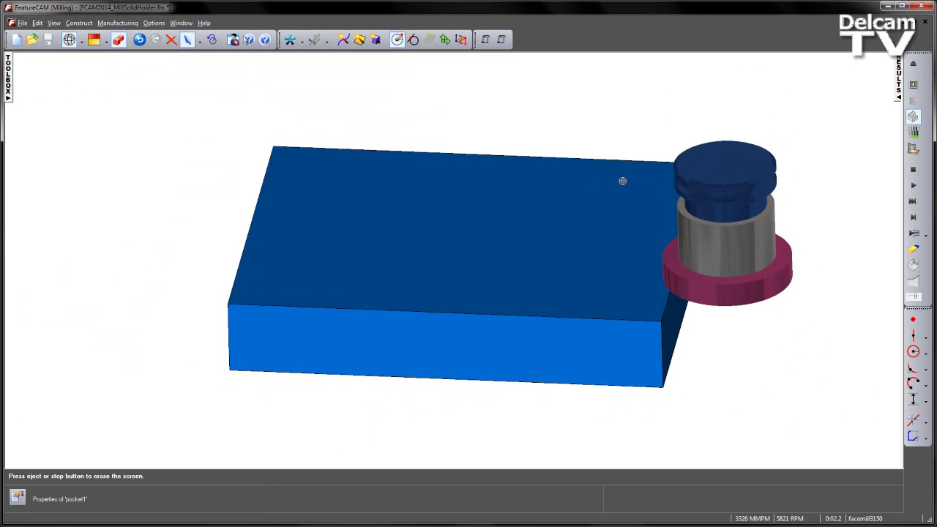
click(913, 234)
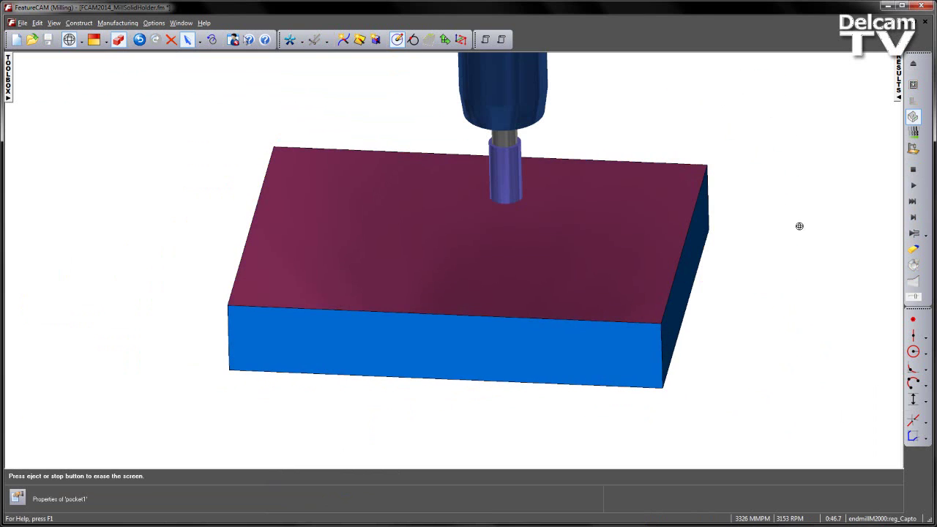
scroll(799, 226, down, 3)
middle_drag(606, 220, 420, 161)
scroll(447, 172, up, 5)
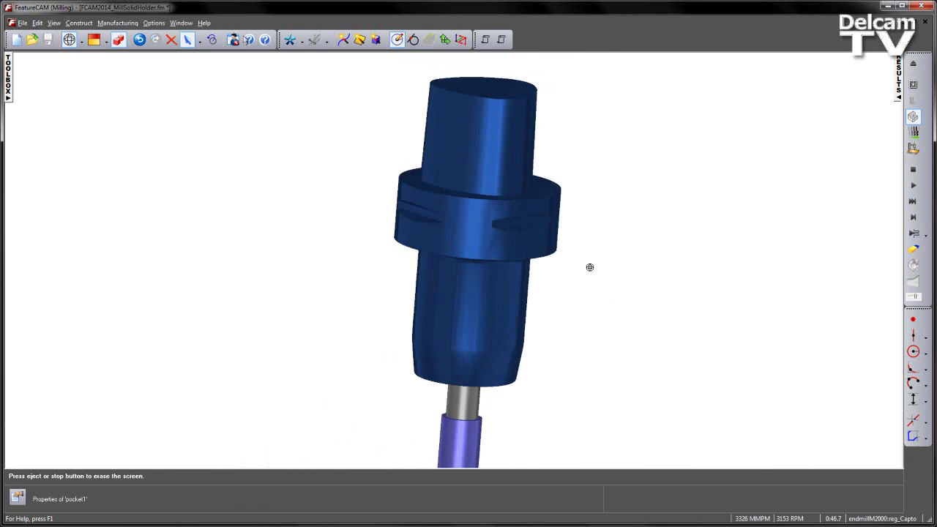